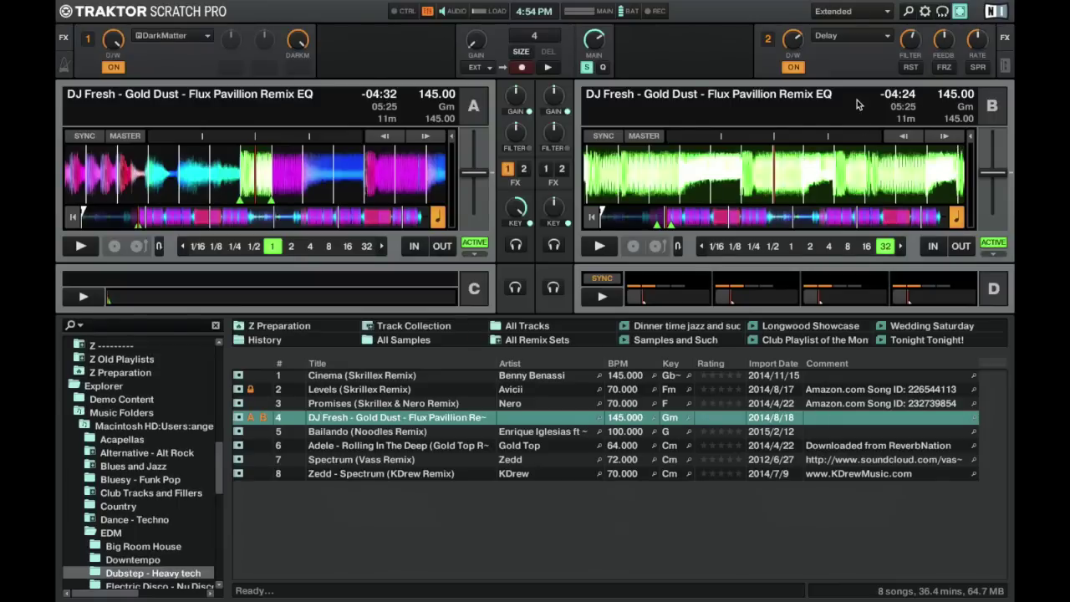
Open the Controller Manager preferences and move the window aside to uncover deck B
left_click(924, 14)
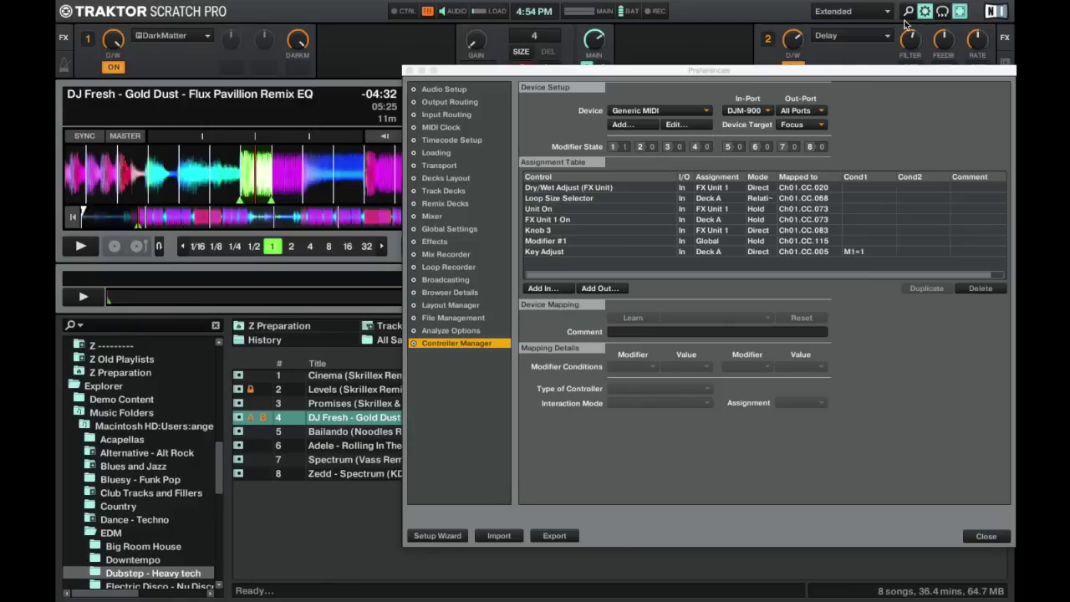
left_click_drag(527, 74, 281, 72)
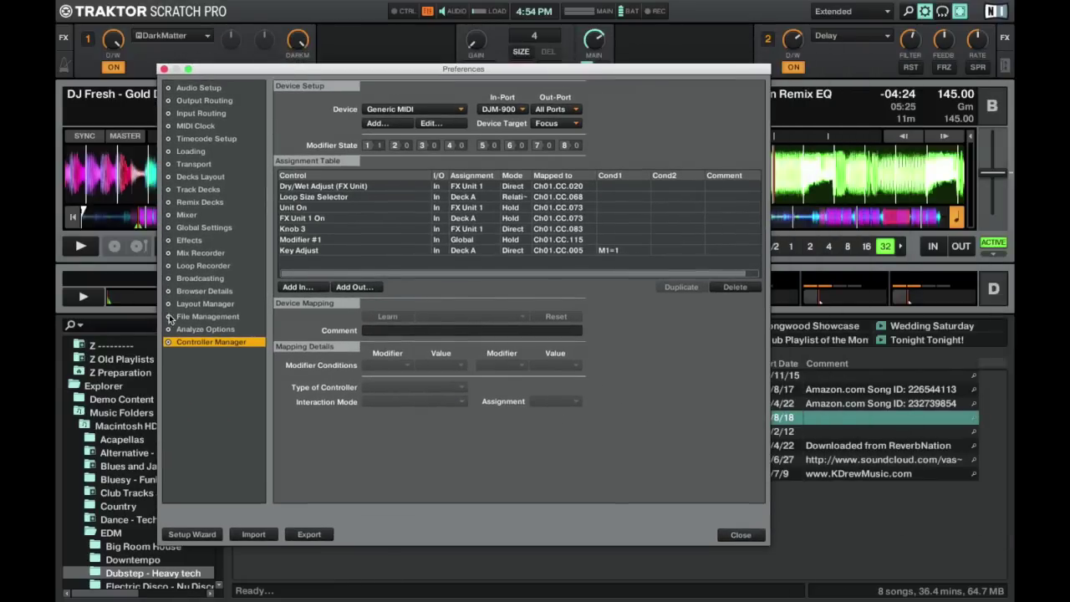
left_click(423, 108)
left_click(393, 161)
Add a Generic MIDI mapping with its In-Port set to DJM-900nexus
left_click(371, 129)
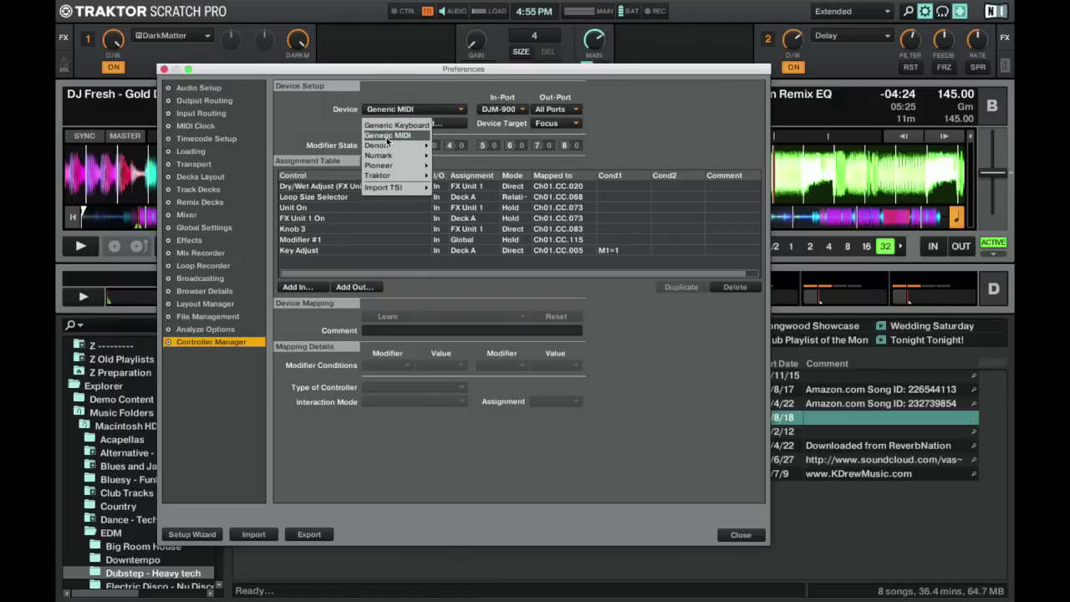
left_click(387, 136)
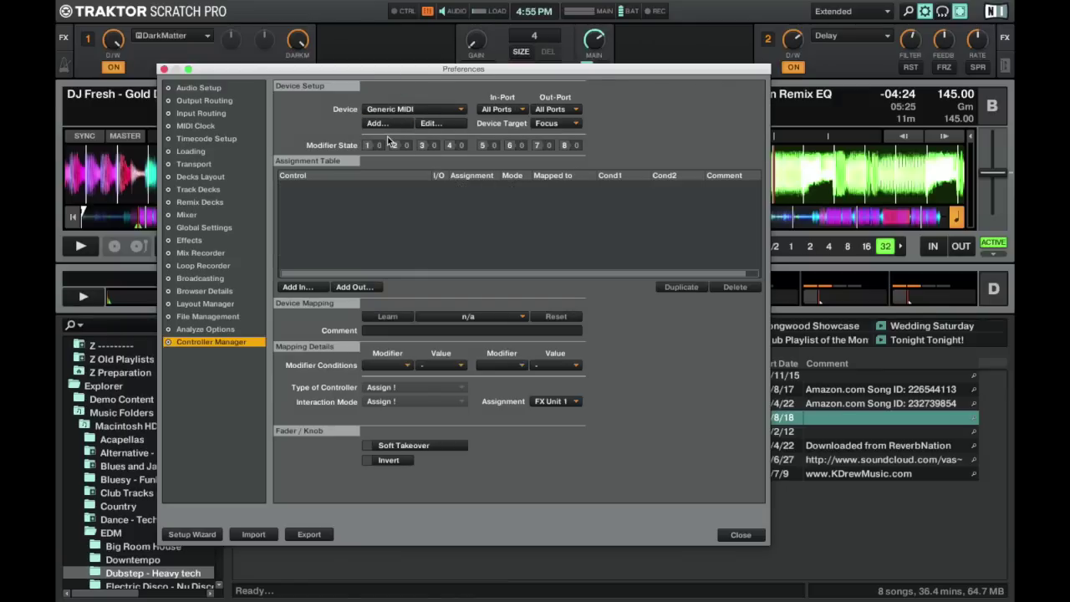
left_click(506, 112)
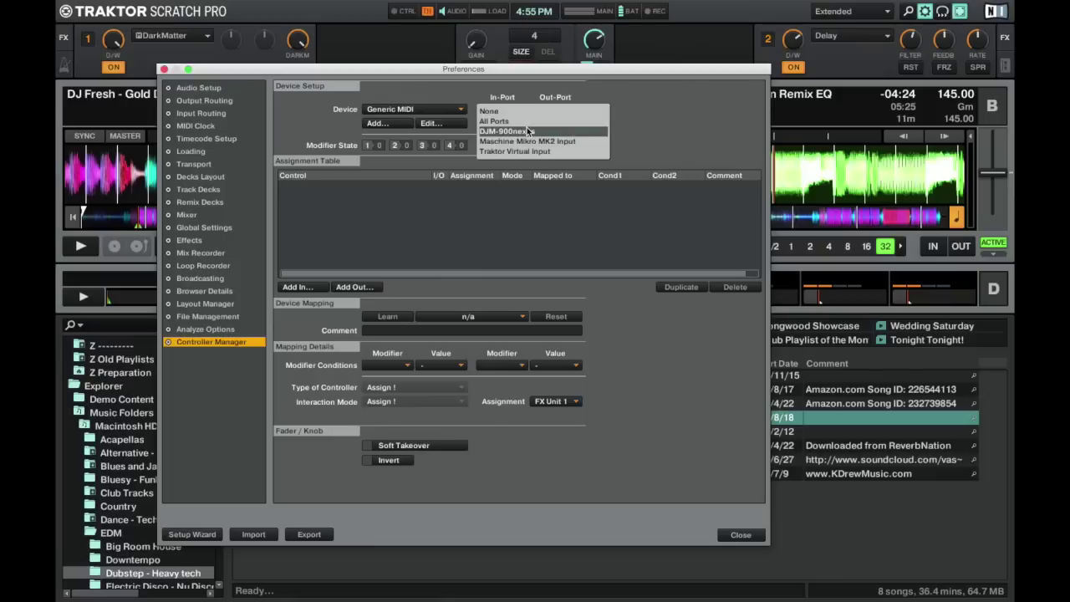
left_click(531, 132)
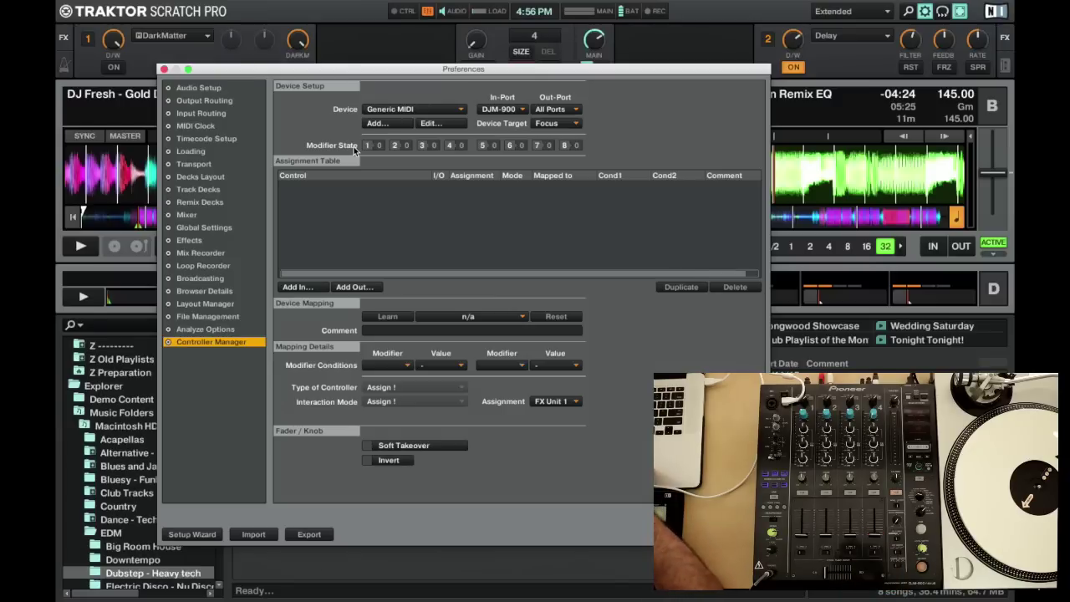
Add an FX Unit 1 Dry/Wet Adjust input learned to Ch01.CC.020 as a fader/knob
left_click(380, 123)
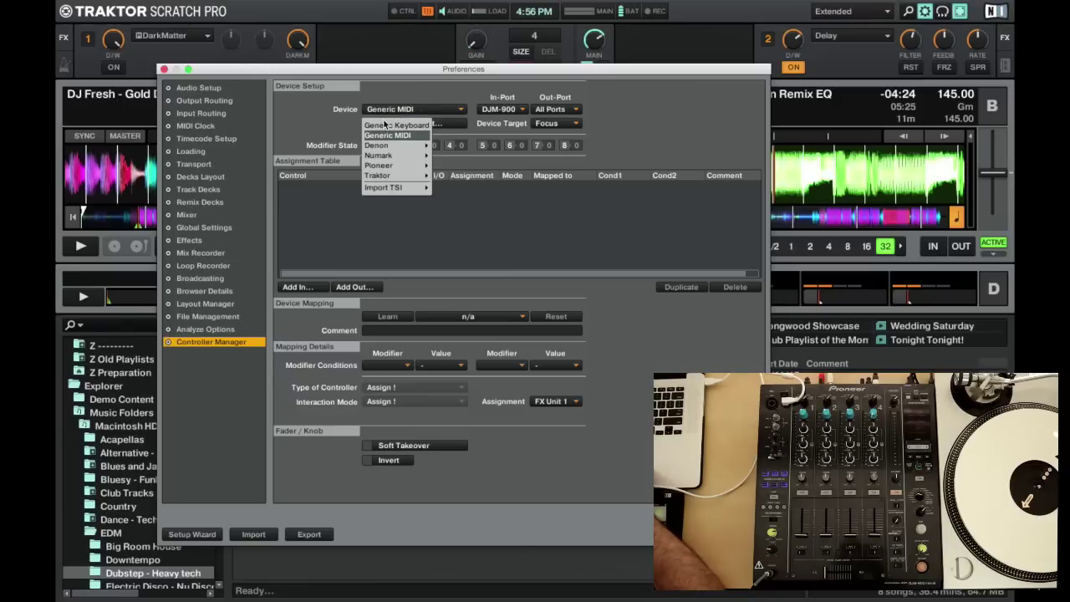
left_click(317, 129)
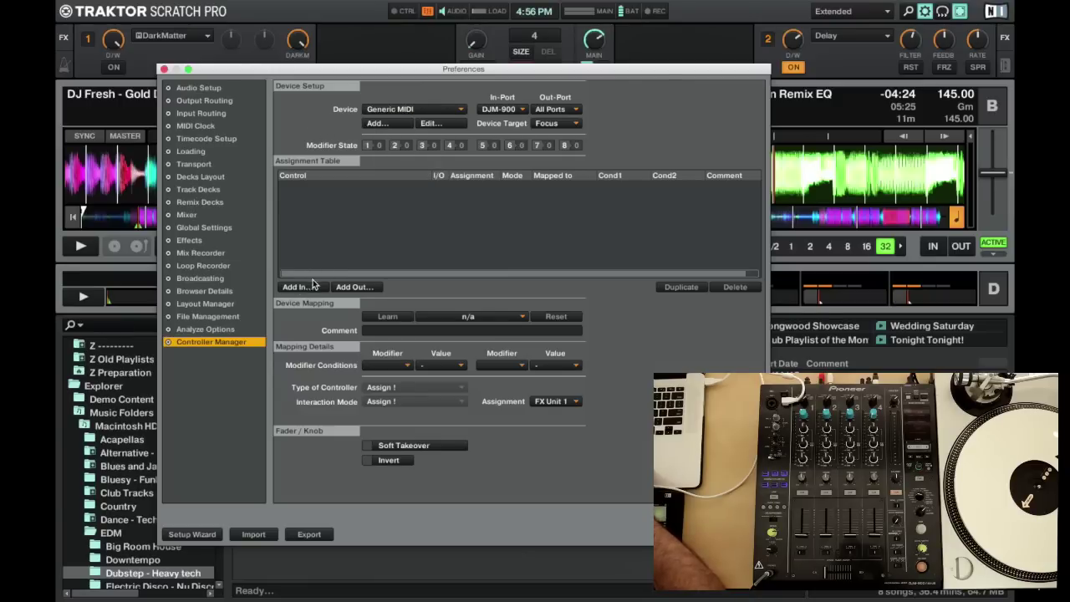
left_click(297, 286)
mouse_move(309, 342)
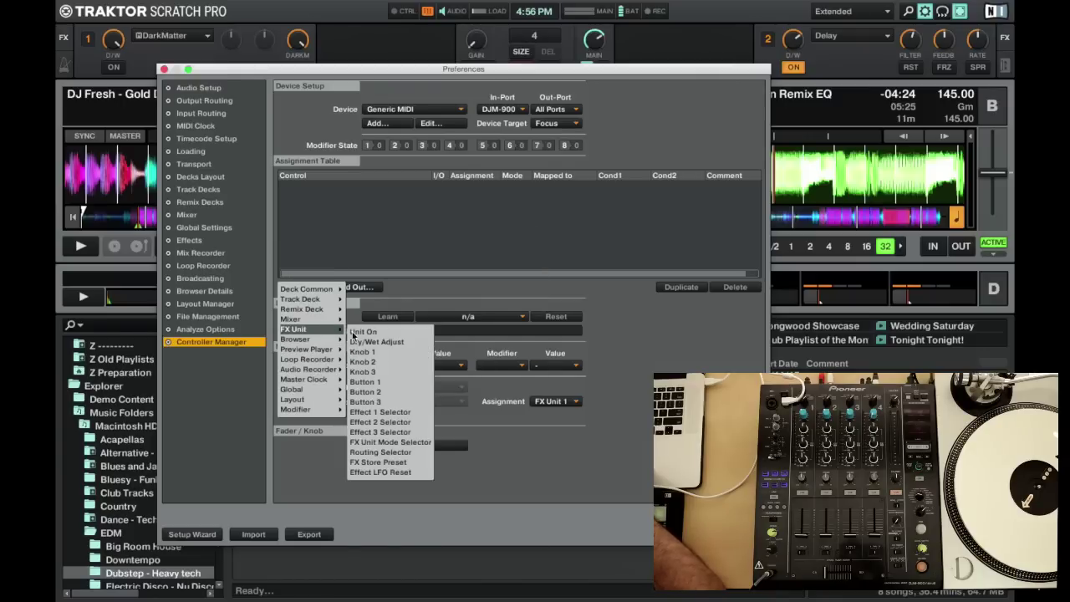
left_click(381, 341)
left_click(390, 317)
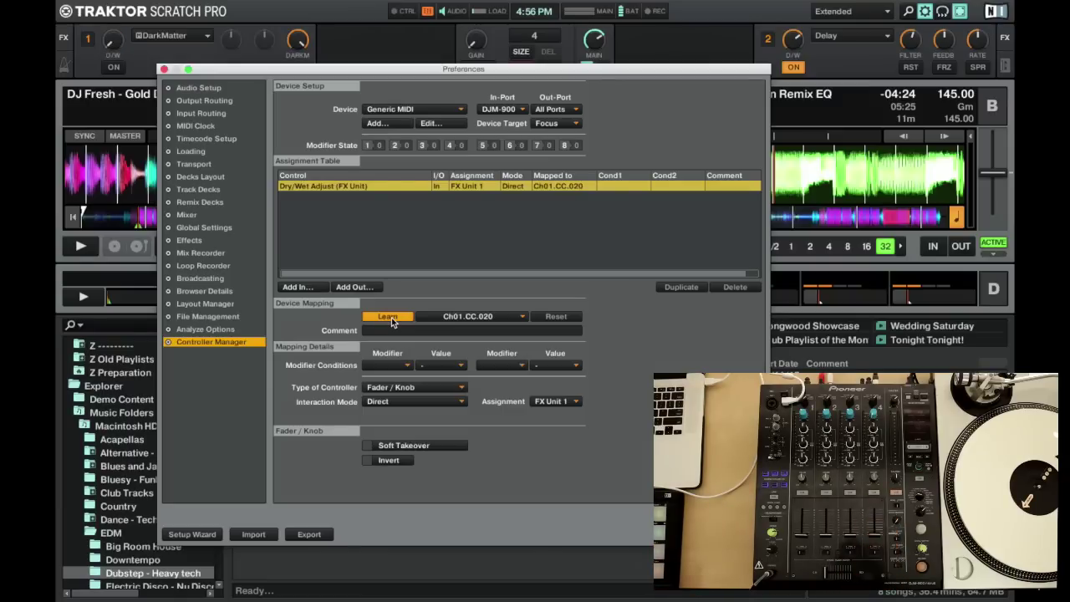
left_click(391, 318)
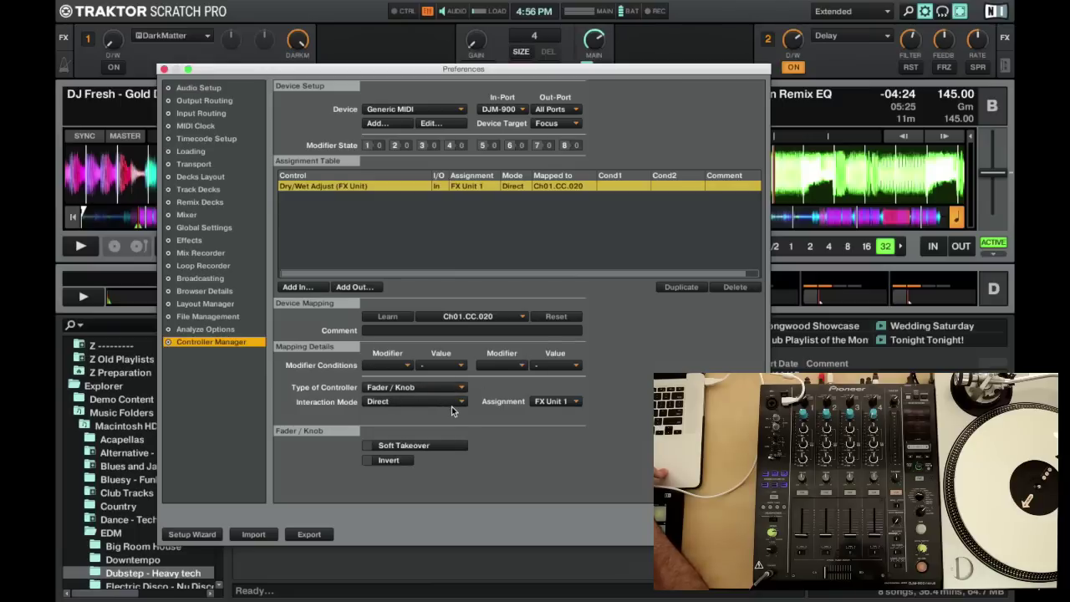
left_click(555, 409)
left_click(546, 404)
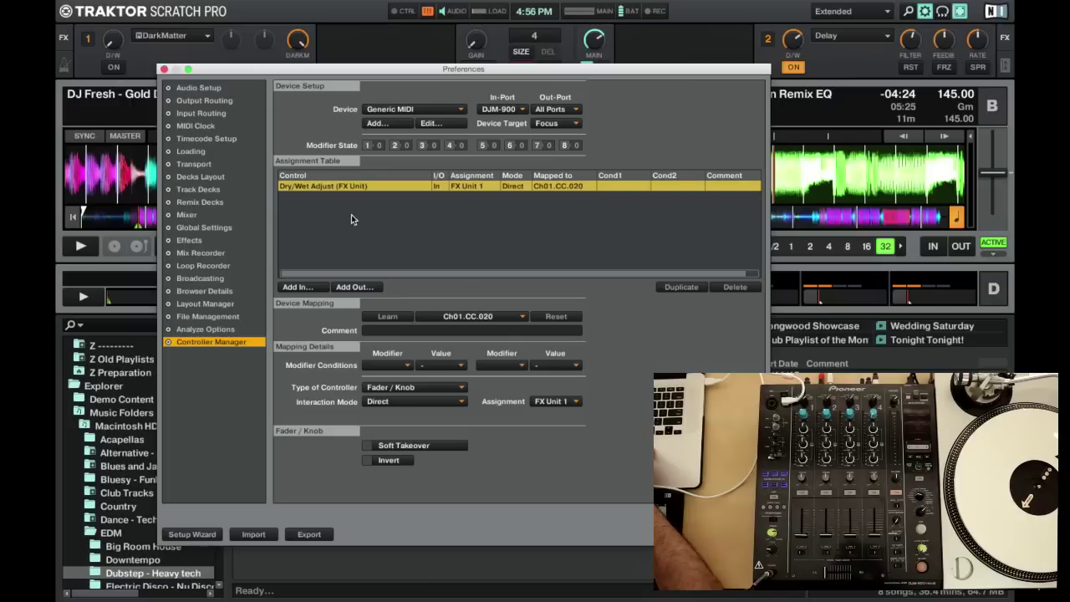
Add a Loop Size Selector input on Ch01.CC.068, assigned to Deck A in Relative mode
left_click(306, 287)
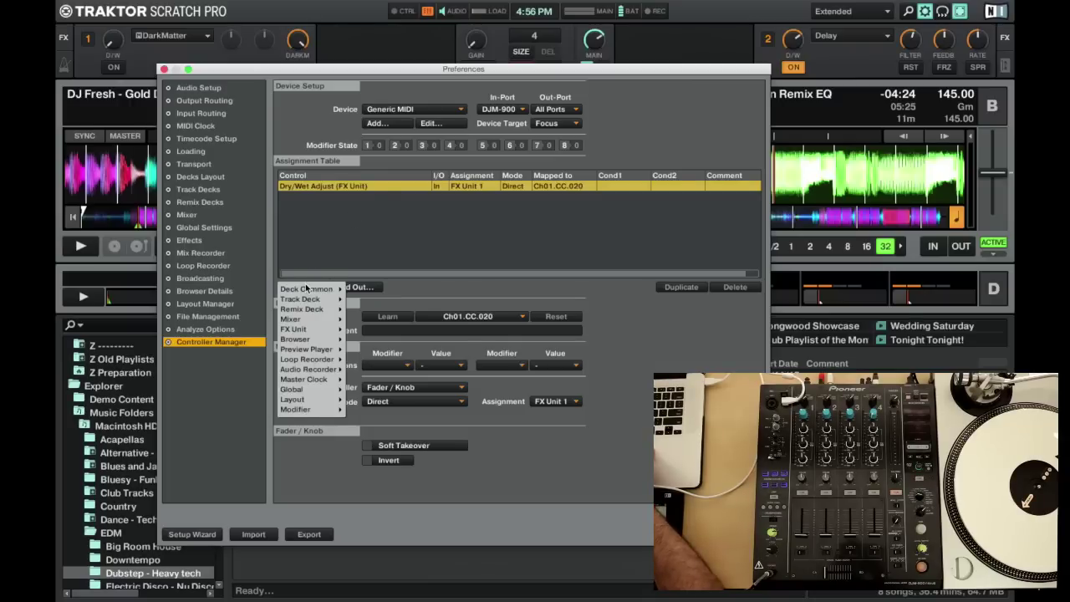
mouse_move(308, 305)
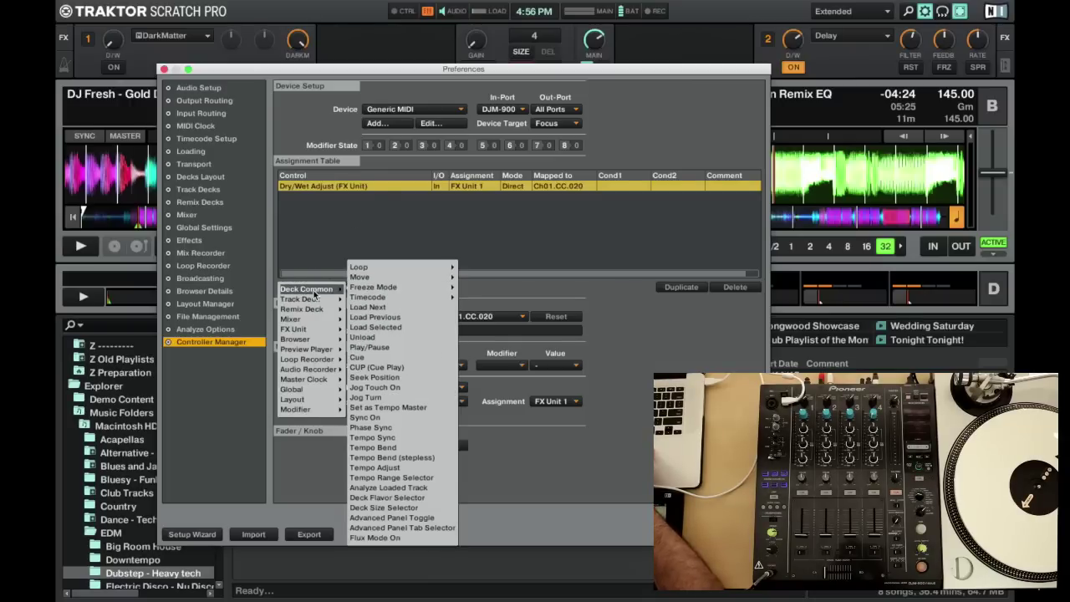
mouse_move(422, 268)
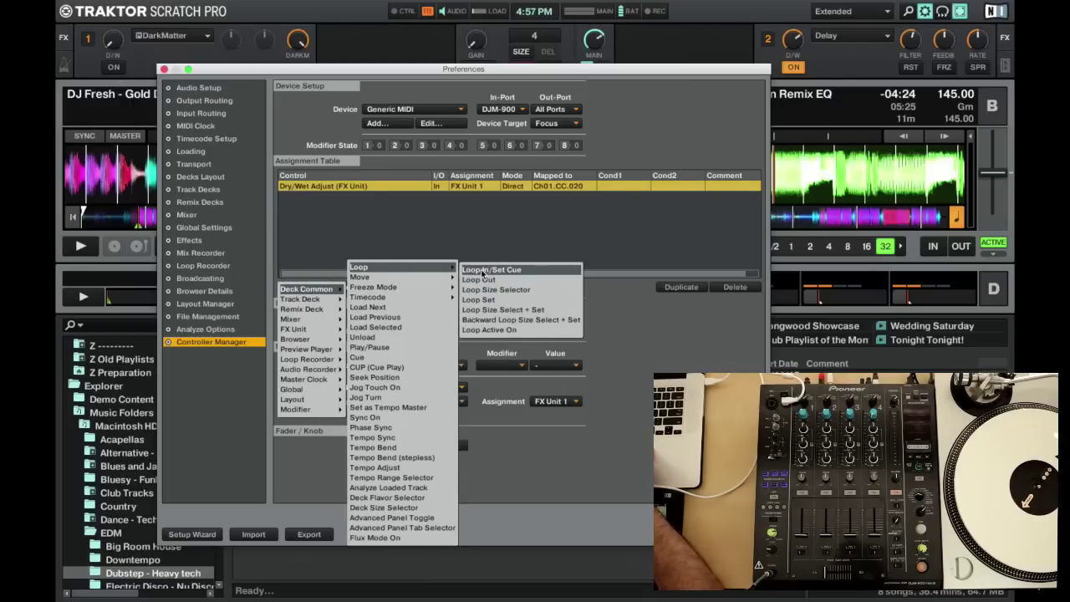
left_click(501, 289)
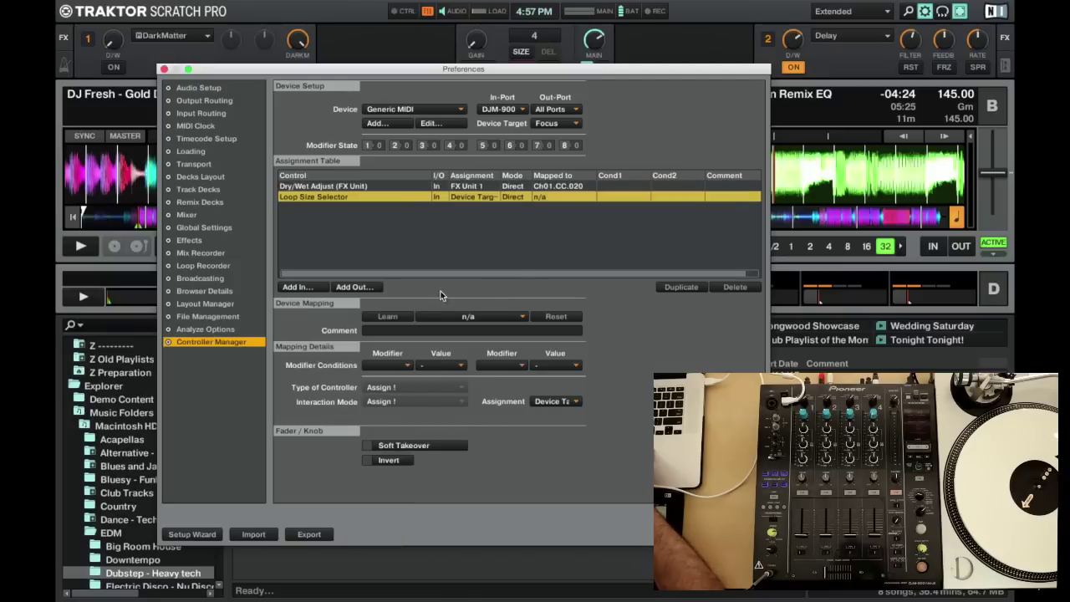
left_click(403, 320)
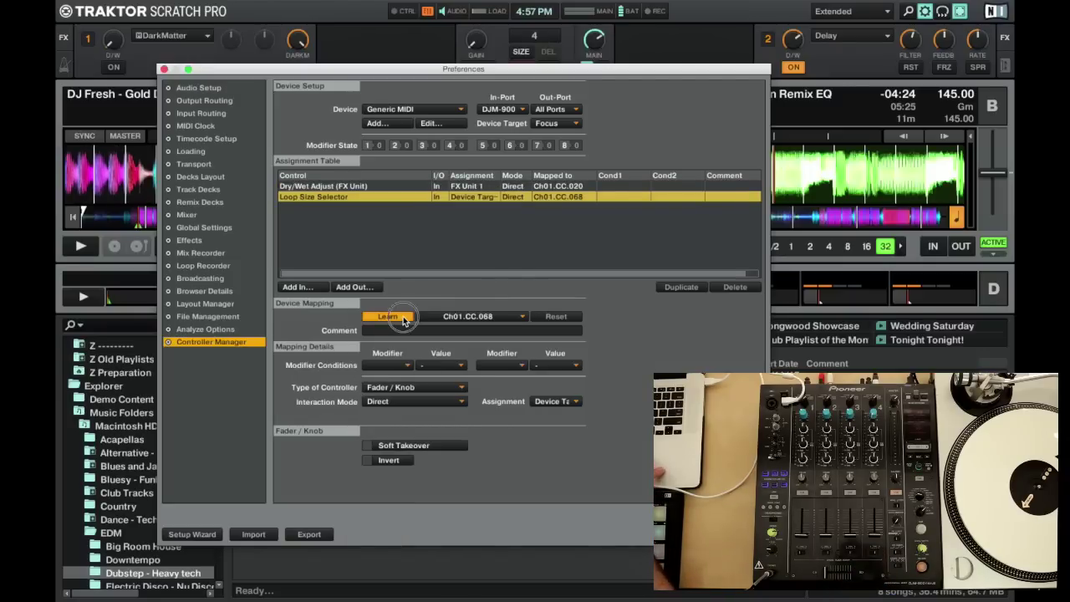
left_click(404, 320)
left_click(553, 402)
left_click(554, 410)
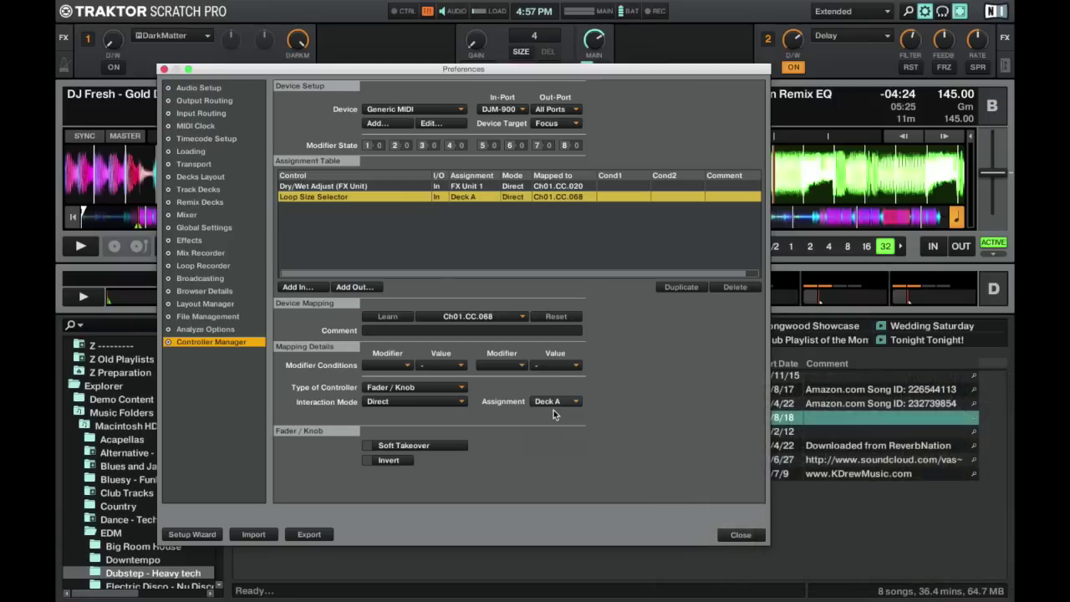
left_click(409, 404)
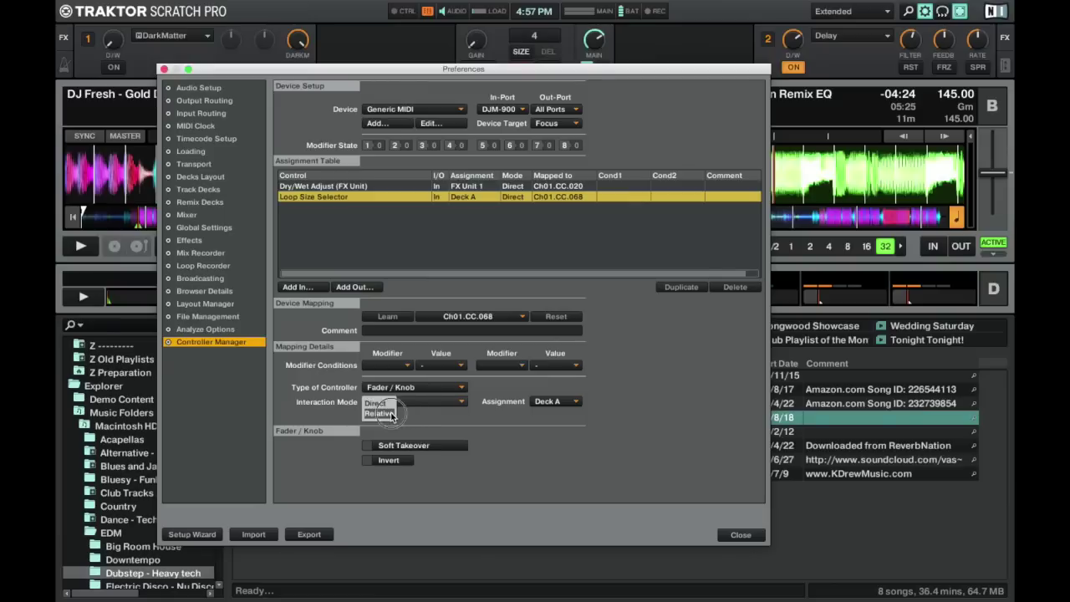
left_click(392, 418)
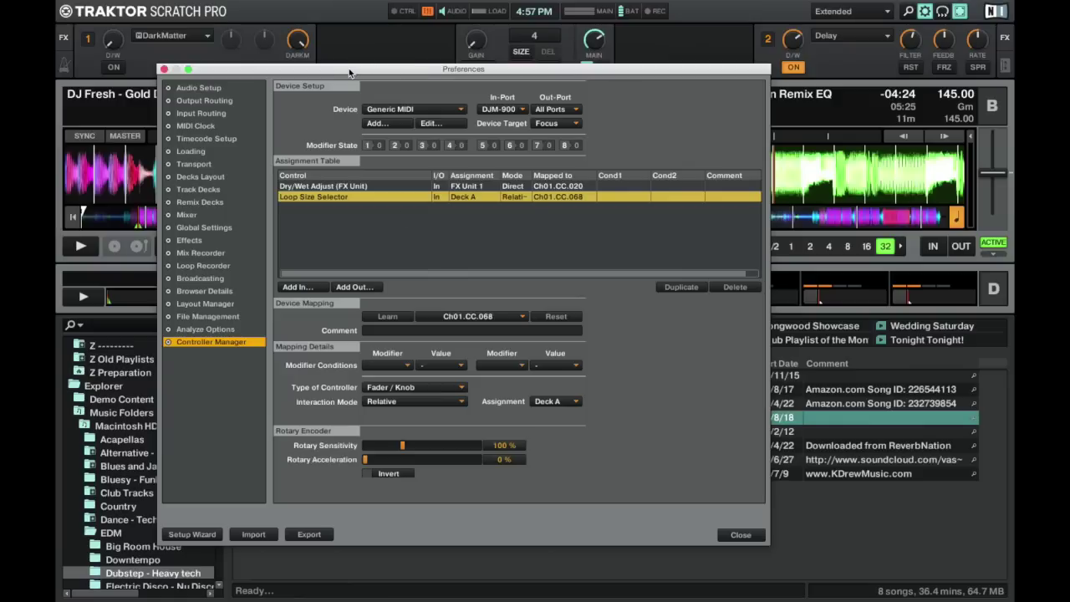
Move Preferences right and add an FX Unit 1 Unit On hold button on Ch01.CC.073
left_click_drag(350, 72, 812, 79)
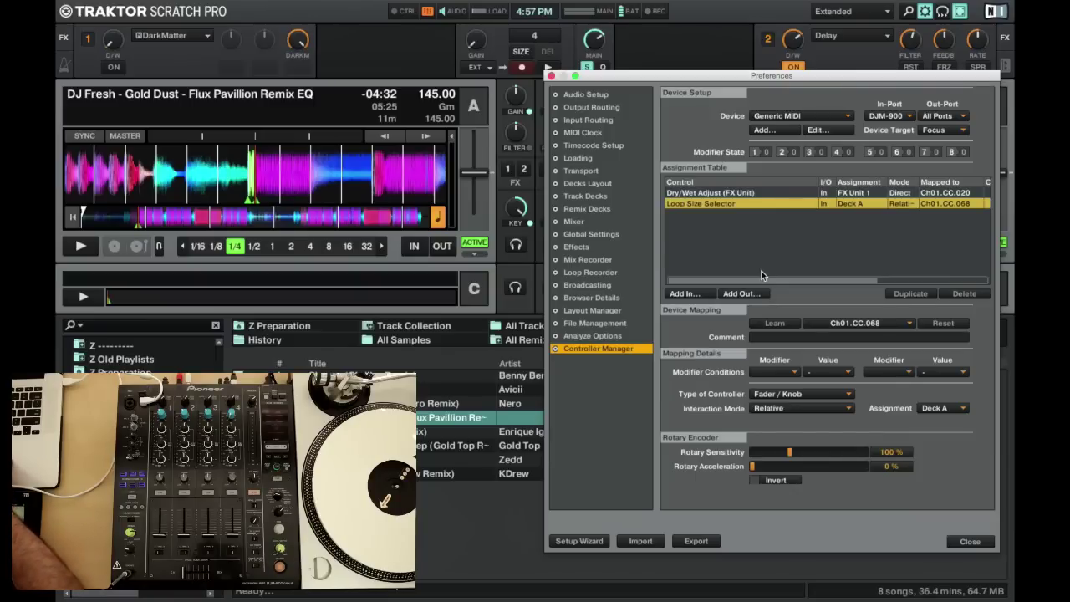
left_click(675, 297)
mouse_move(699, 336)
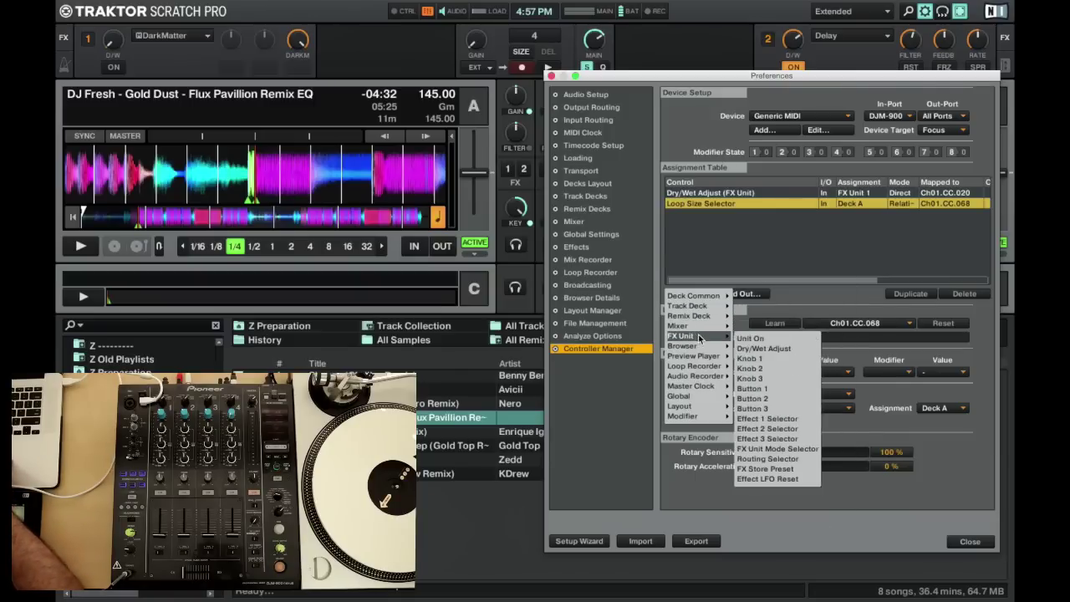
left_click(749, 339)
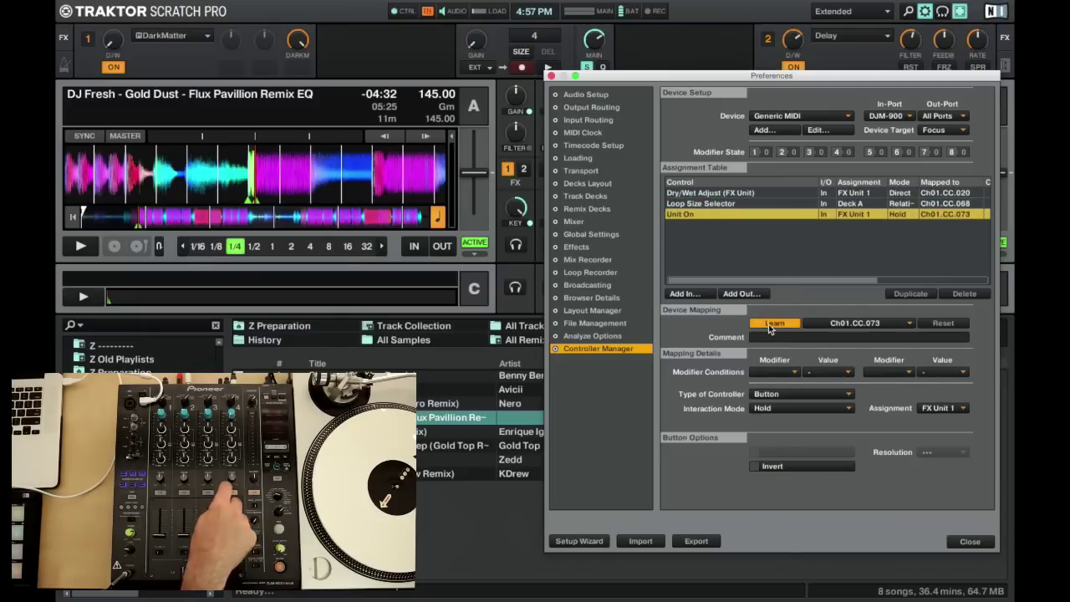
left_click(771, 324)
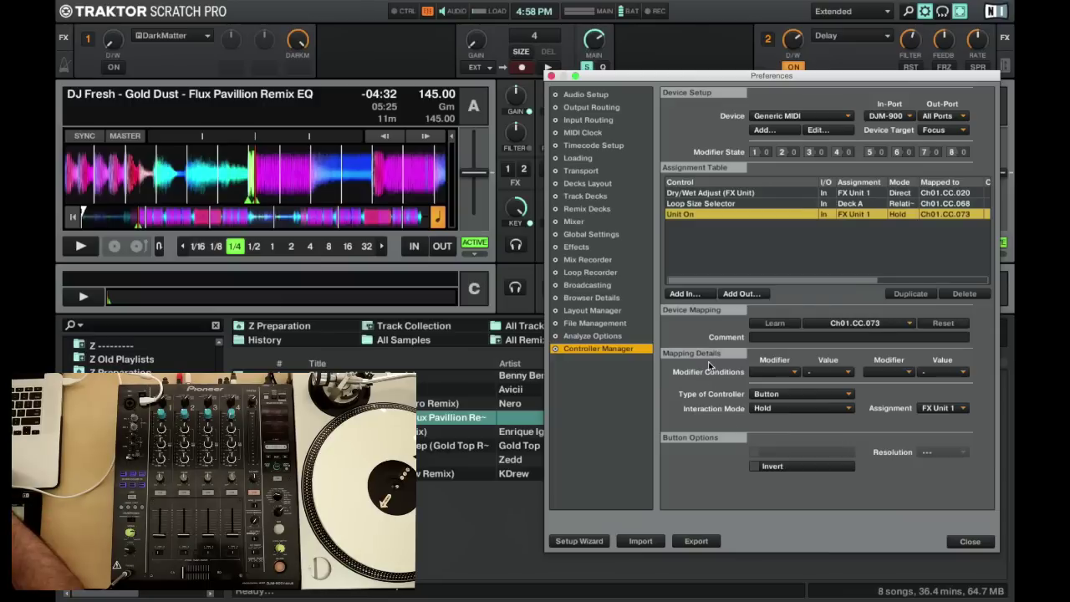
Add a Mixer FX Unit 1 On input learned to Ch01.CC.073, assigned to Deck A
left_click(682, 294)
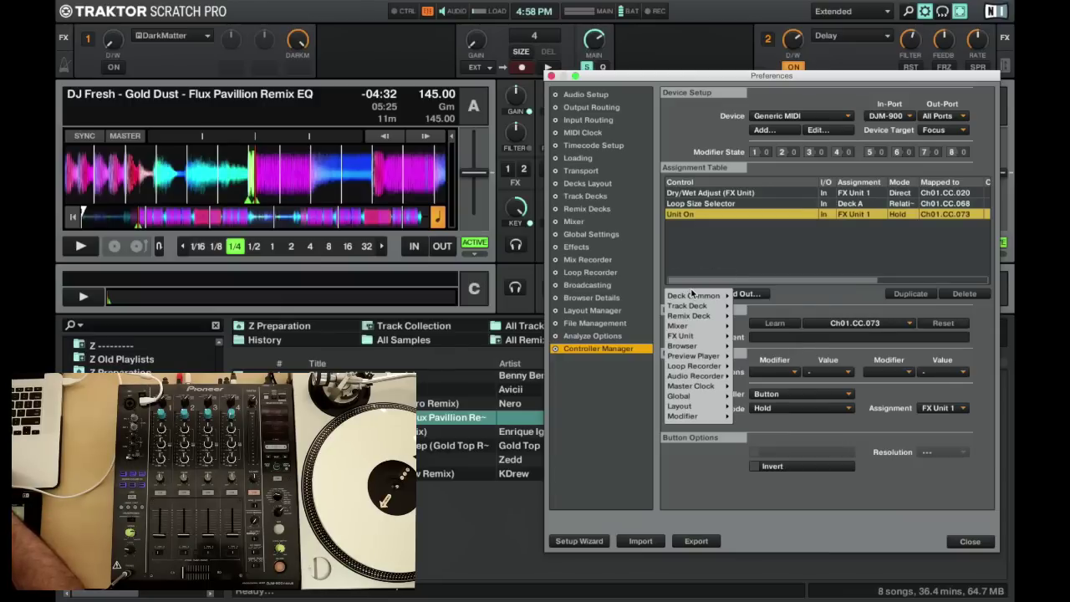
mouse_move(694, 296)
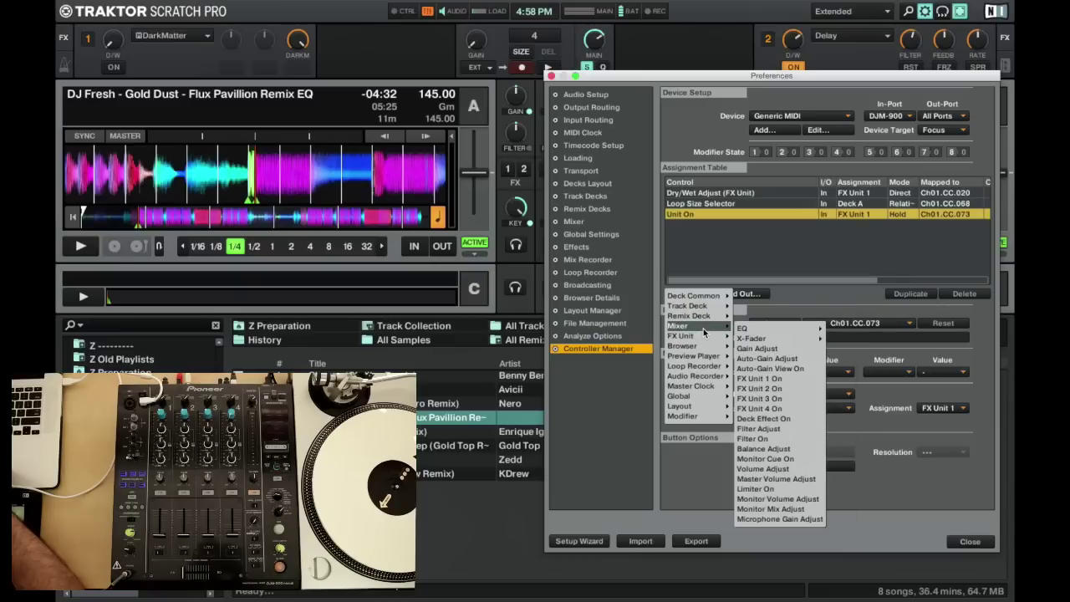
left_click(777, 379)
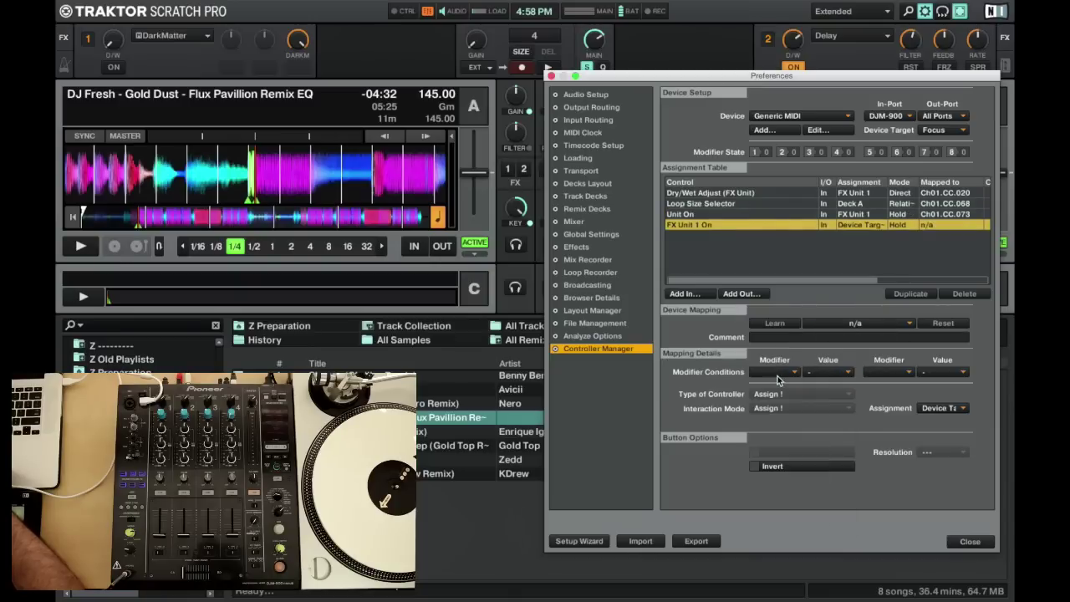
left_click(762, 324)
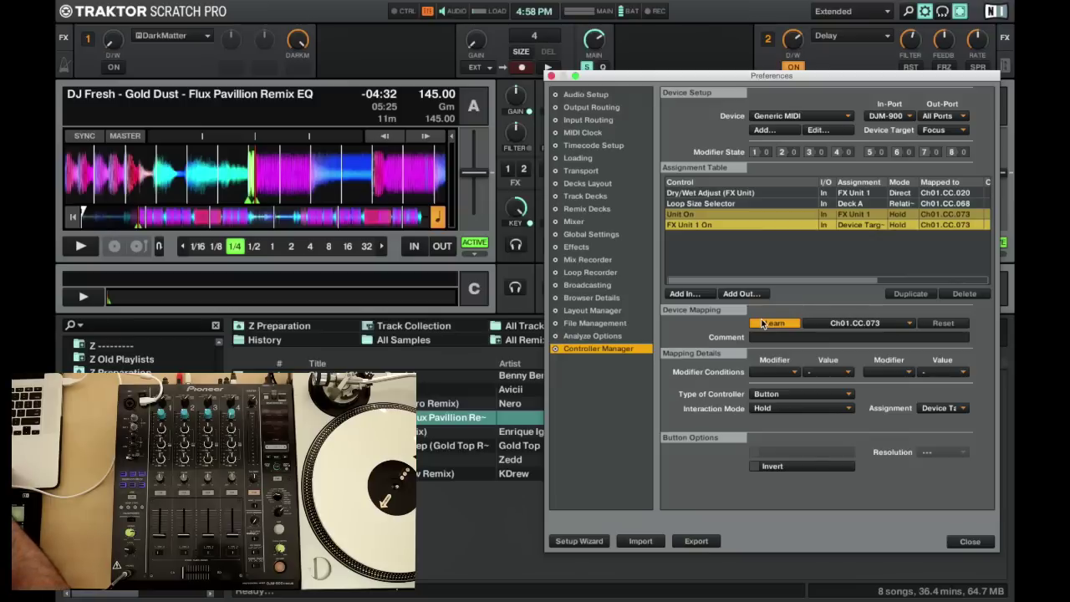
left_click(763, 324)
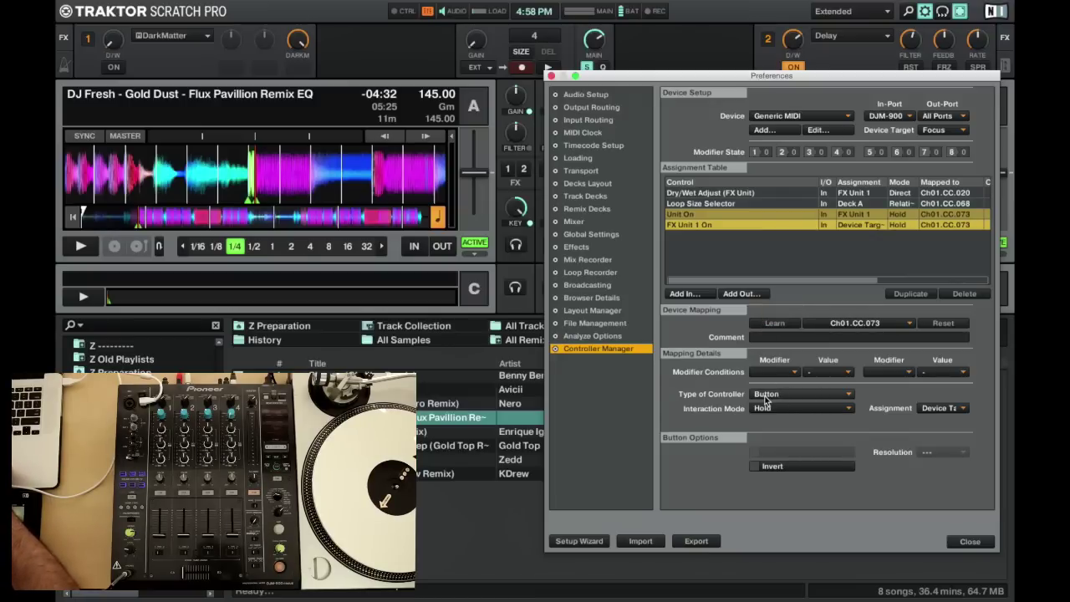
left_click(929, 407)
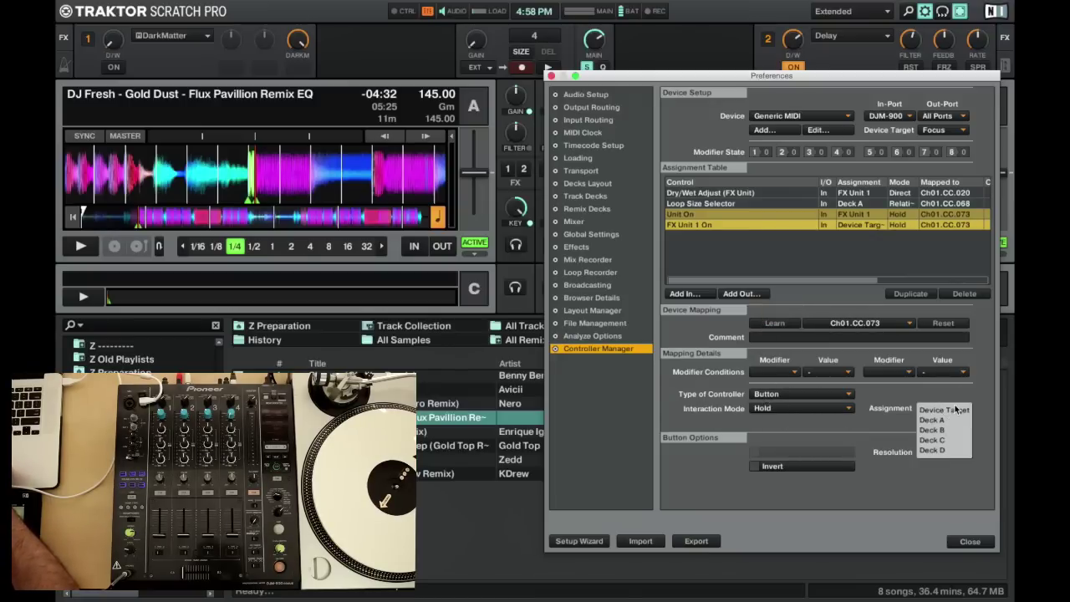
left_click(942, 419)
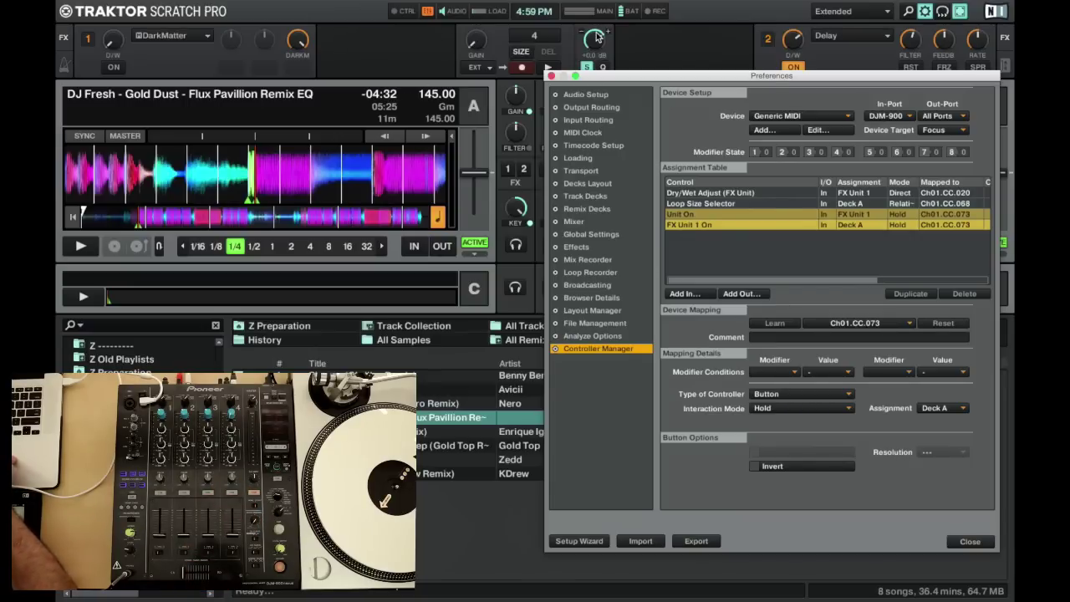
Add an FX Unit 1 Knob 3 input learned to the mixer knob Ch01.CC.021
left_click(684, 294)
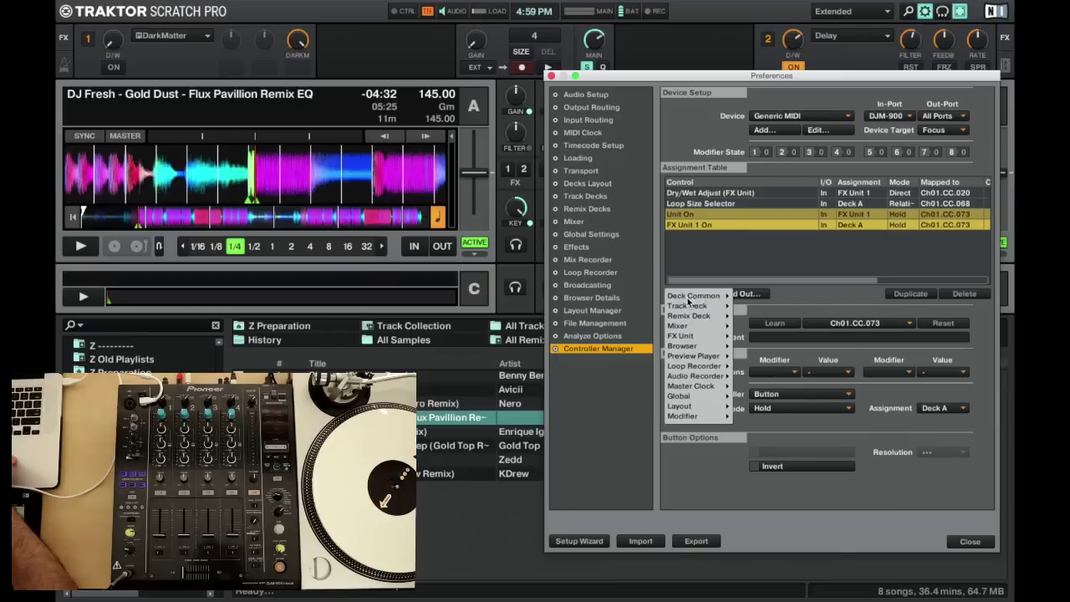
mouse_move(691, 307)
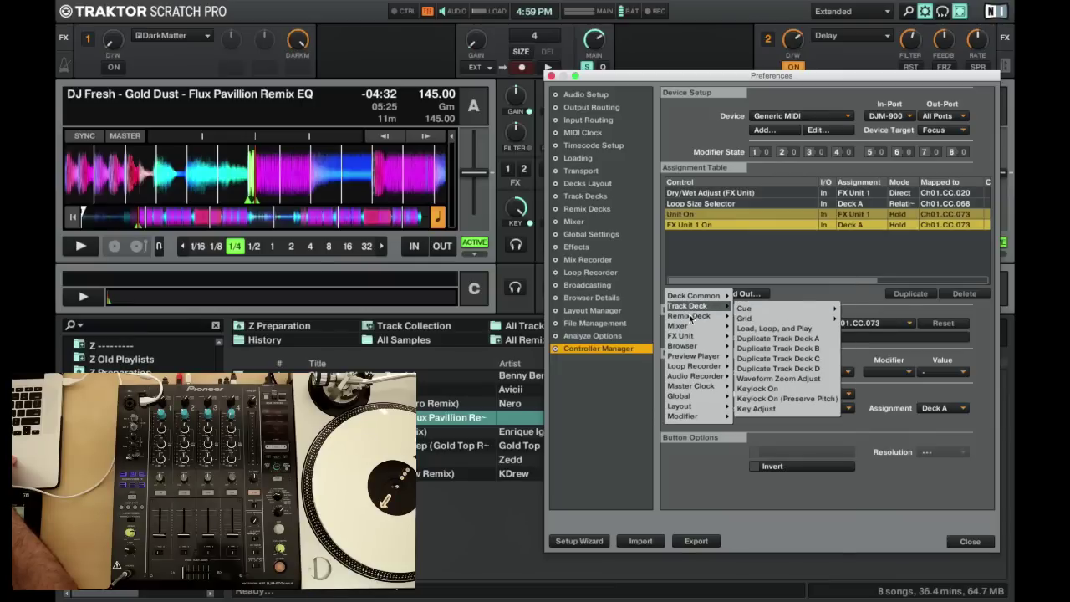
mouse_move(706, 337)
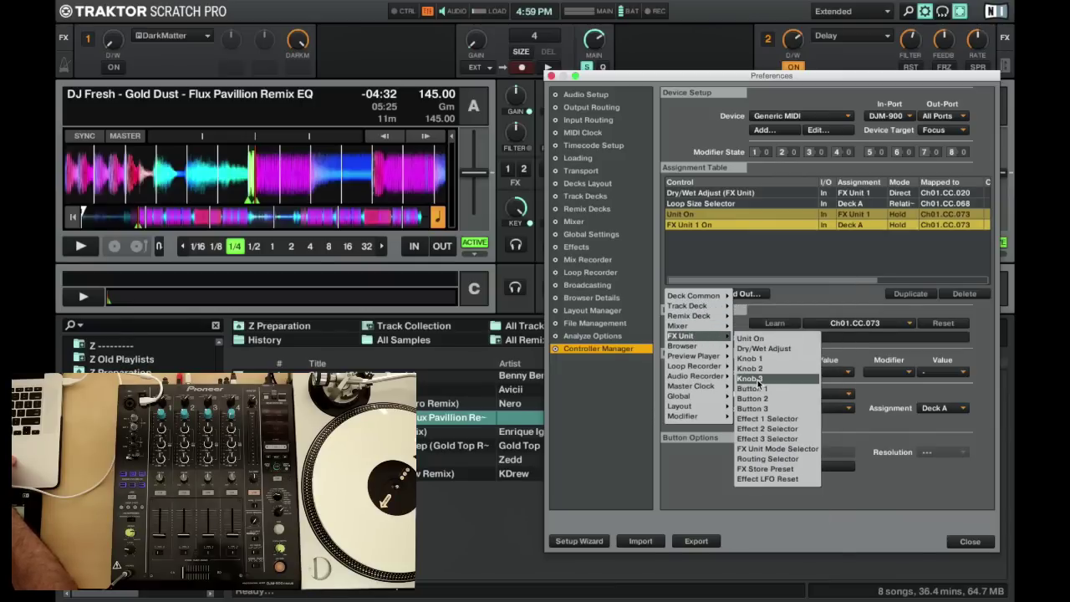
left_click(750, 378)
left_click(769, 324)
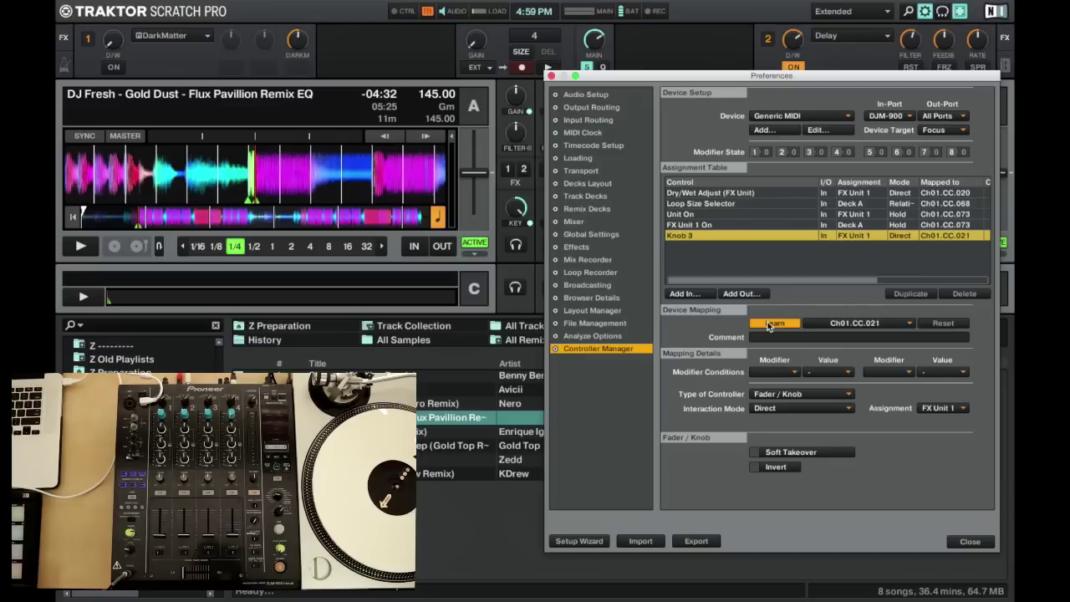
left_click(770, 324)
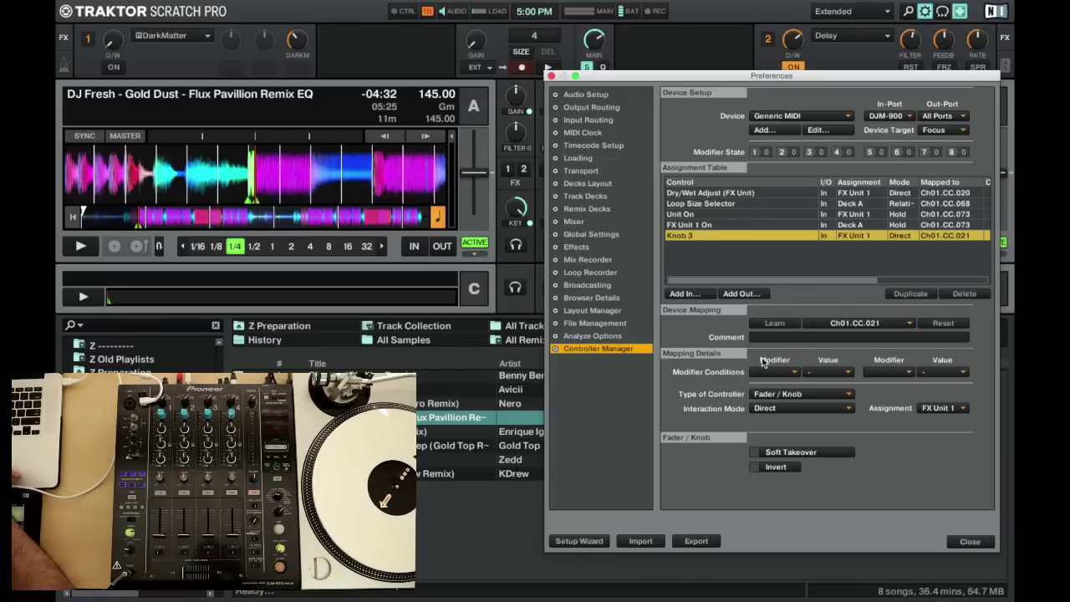
Add a Modifier #1 input learned to the mixer's shift button Ch01.CC.115
left_click(700, 293)
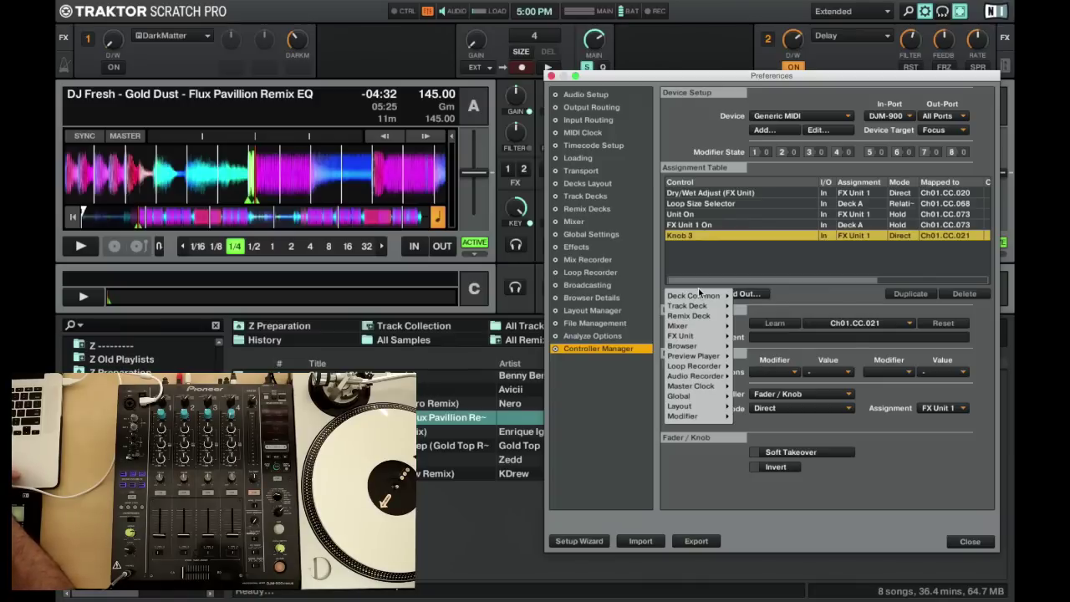
mouse_move(696, 417)
left_click(748, 418)
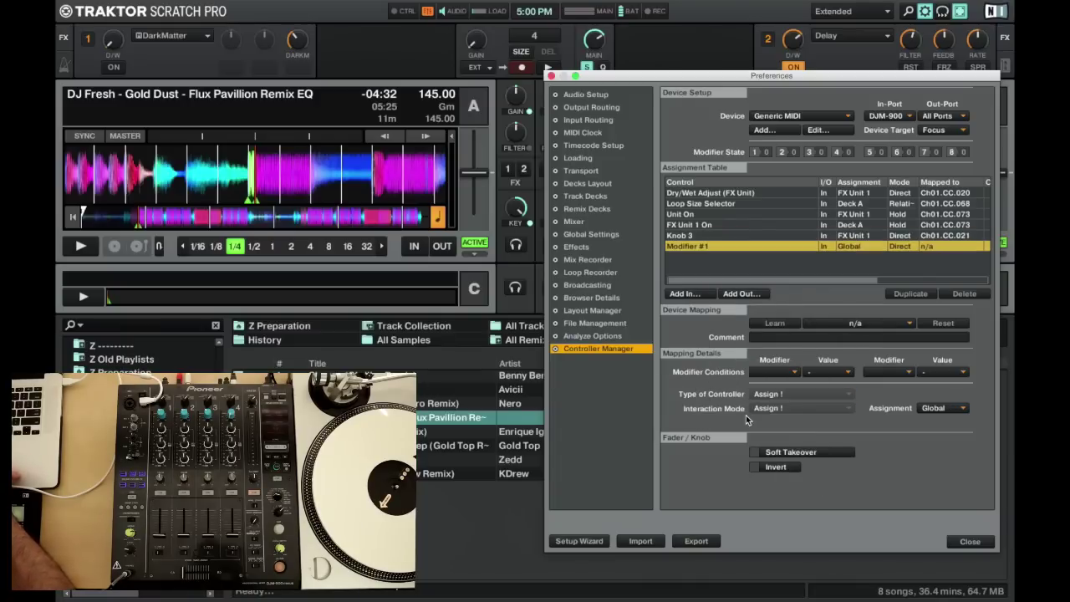
left_click(757, 324)
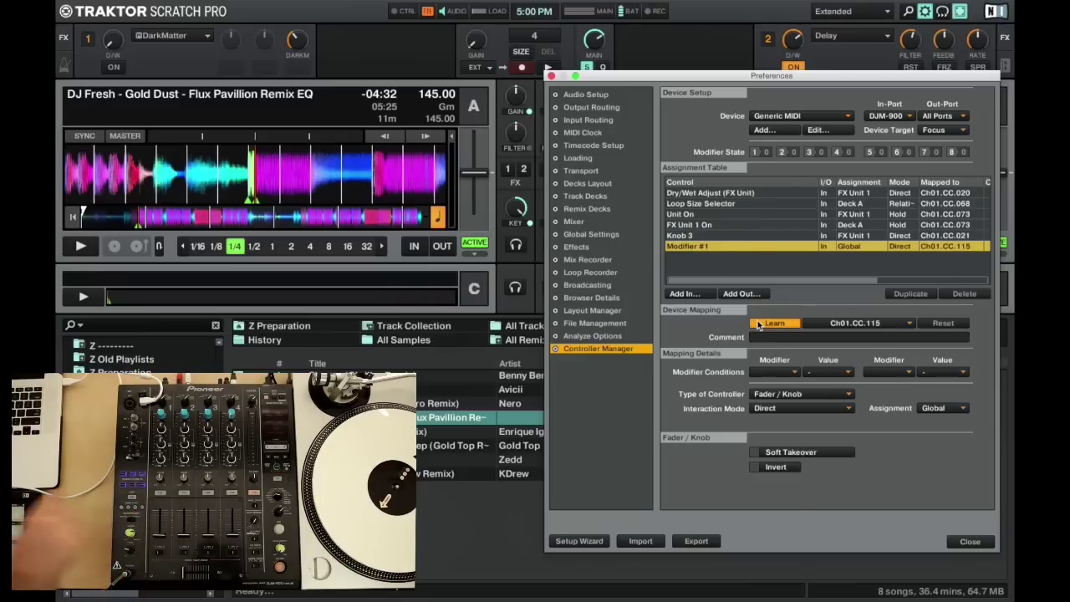
left_click(758, 323)
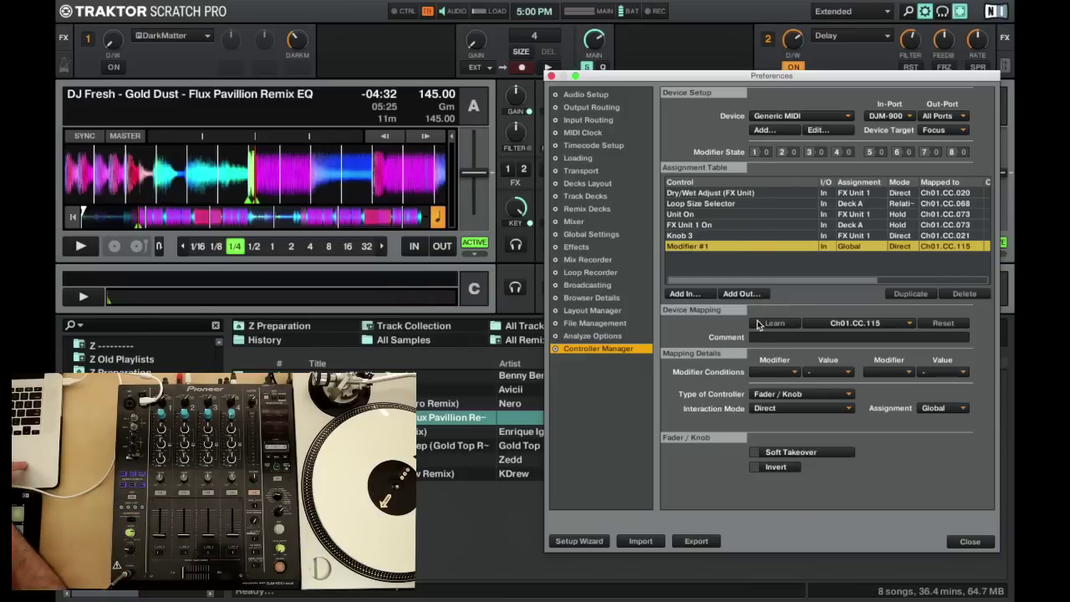
Make Modifier #1 a Button in Hold mode that sets the value 1
left_click(803, 395)
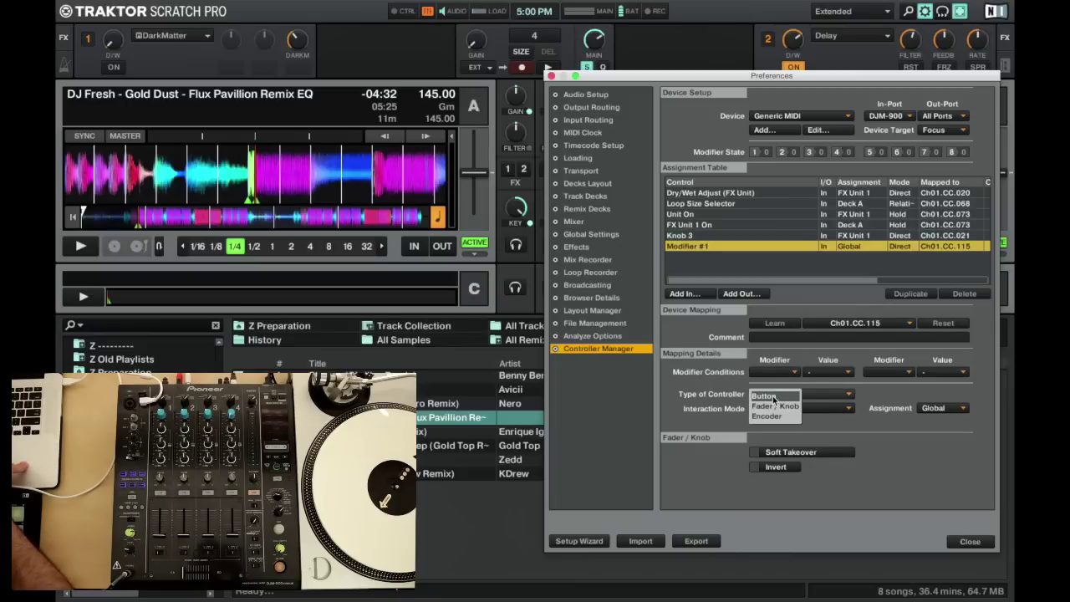
left_click(768, 396)
left_click(803, 408)
left_click(761, 412)
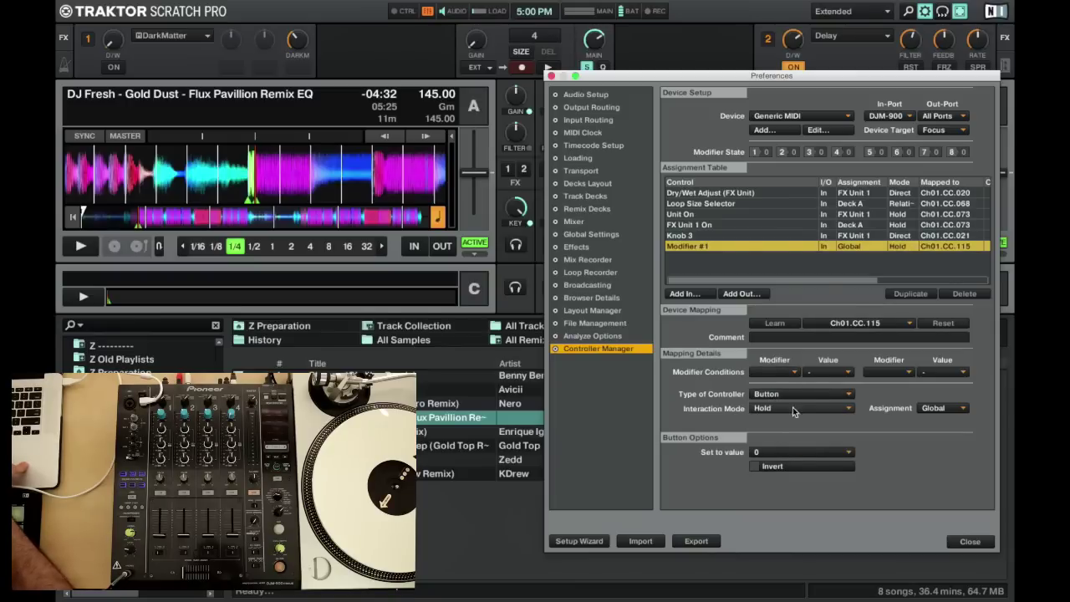
left_click(808, 452)
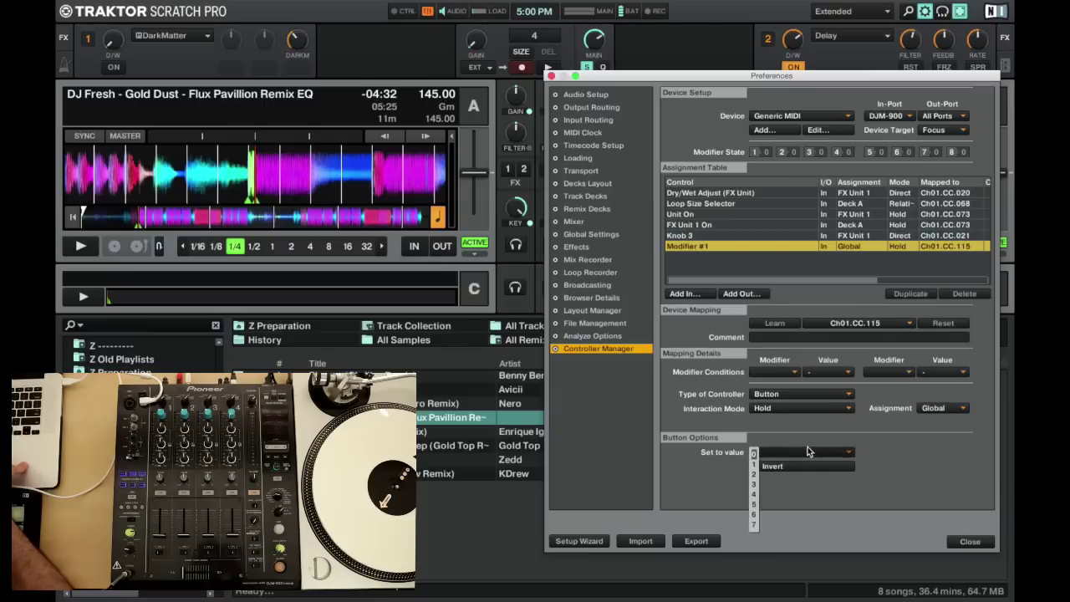
left_click(754, 465)
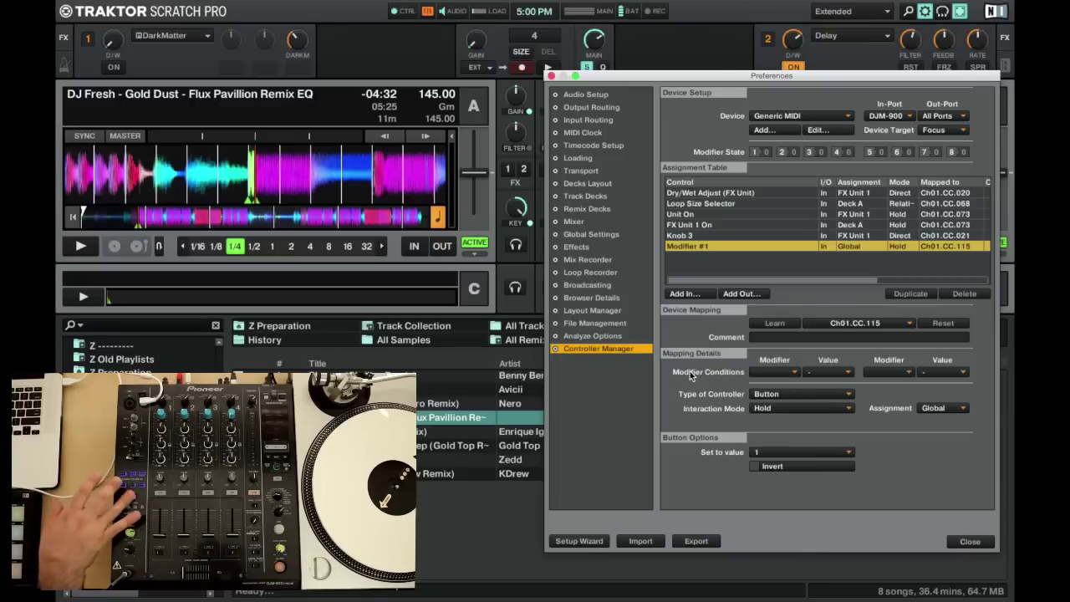
Add a Key Adjust input learned to Ch01.CC.005 and assigned to Deck A
left_click(694, 294)
mouse_move(694, 299)
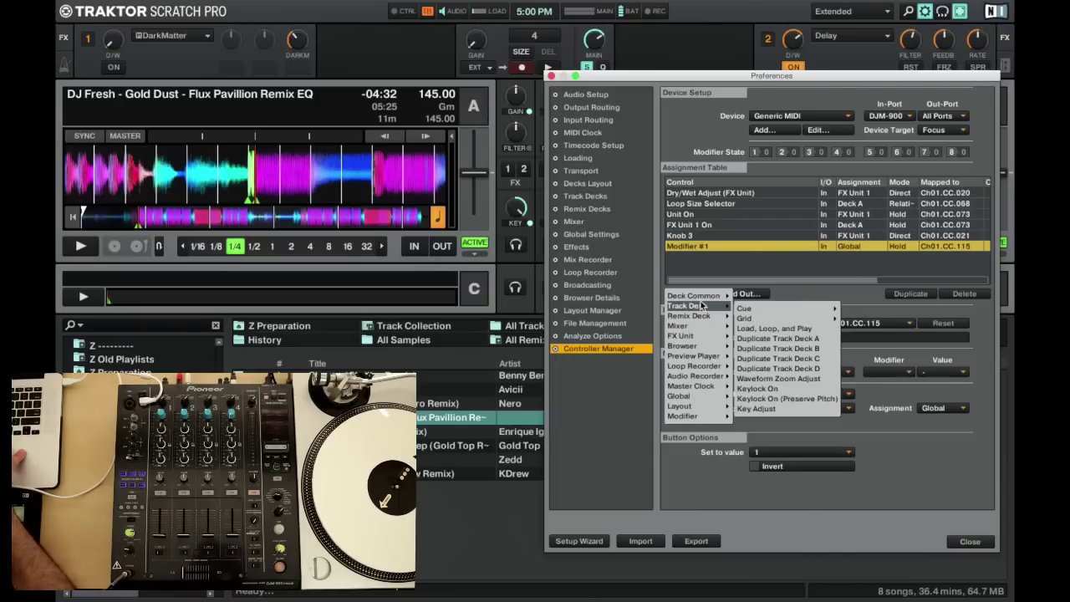
mouse_move(759, 312)
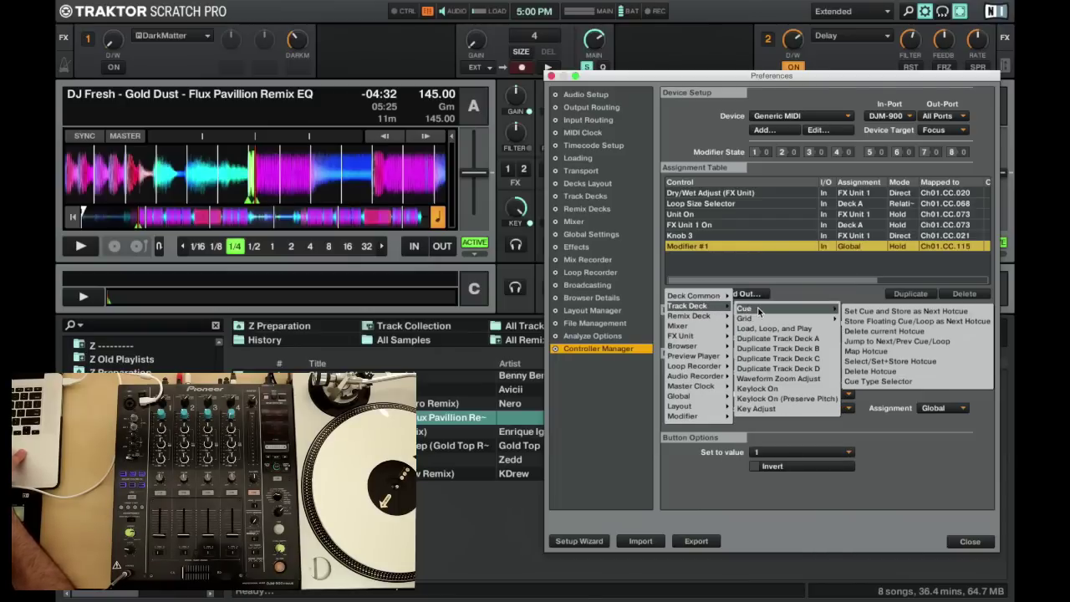
left_click(779, 408)
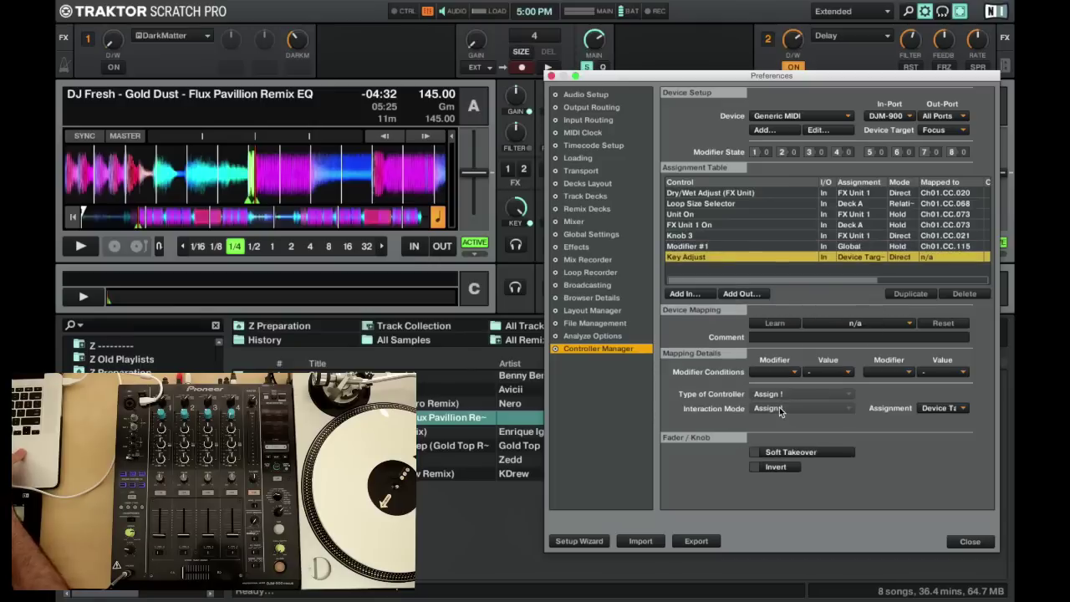
left_click(772, 325)
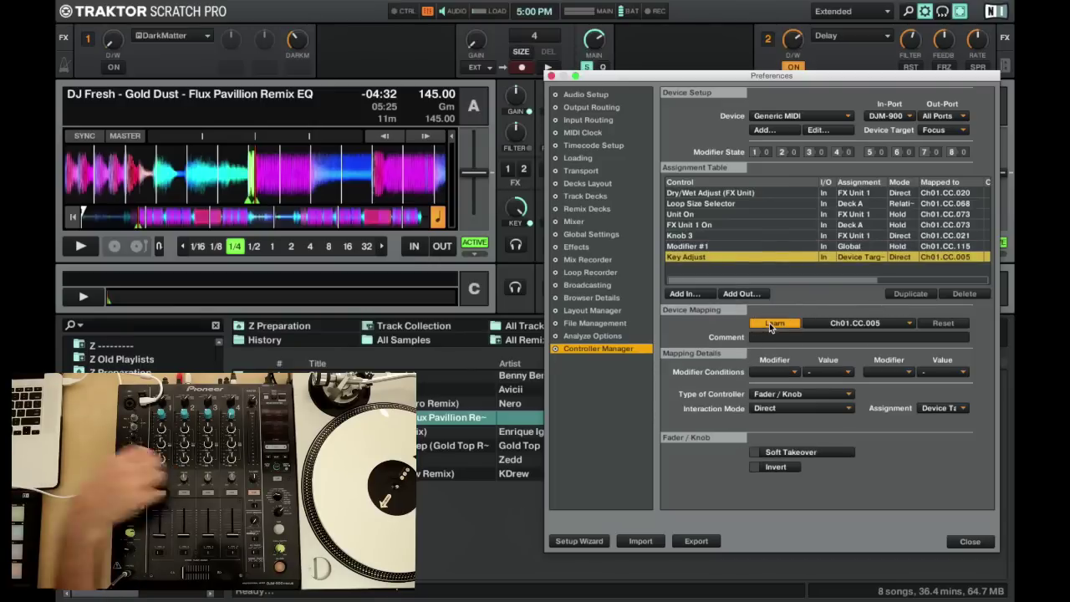
left_click(771, 324)
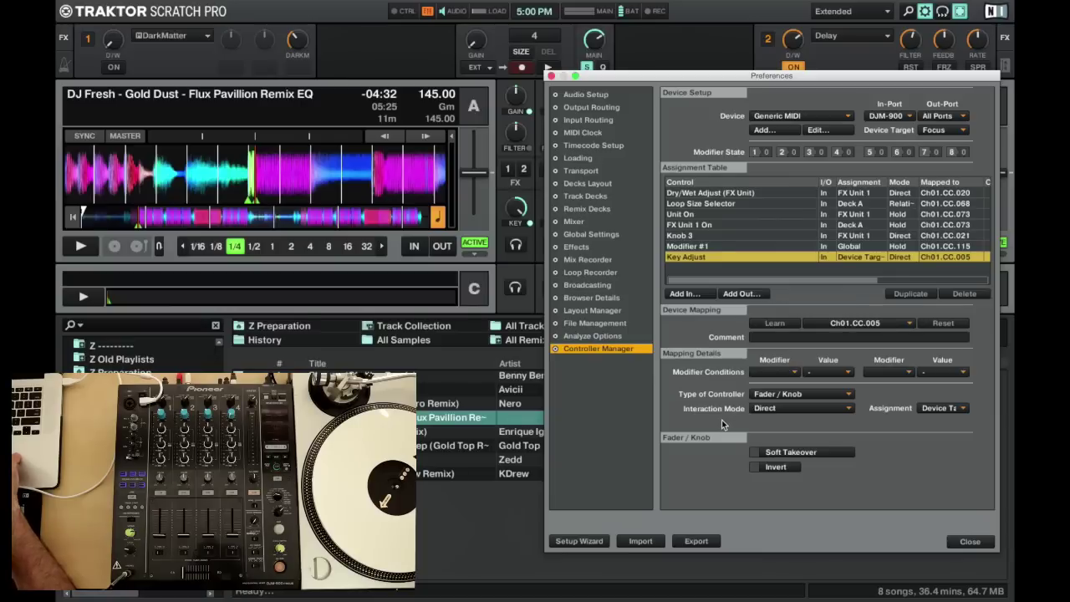
left_click(940, 413)
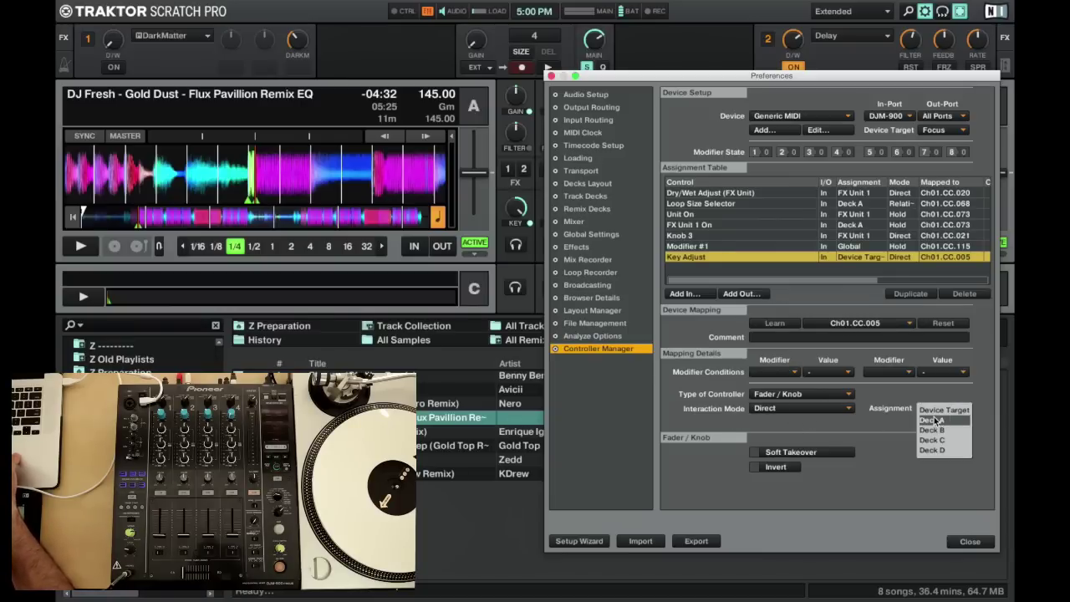
left_click(932, 419)
Give Key Adjust the modifier condition M1 with value 1
left_click(775, 372)
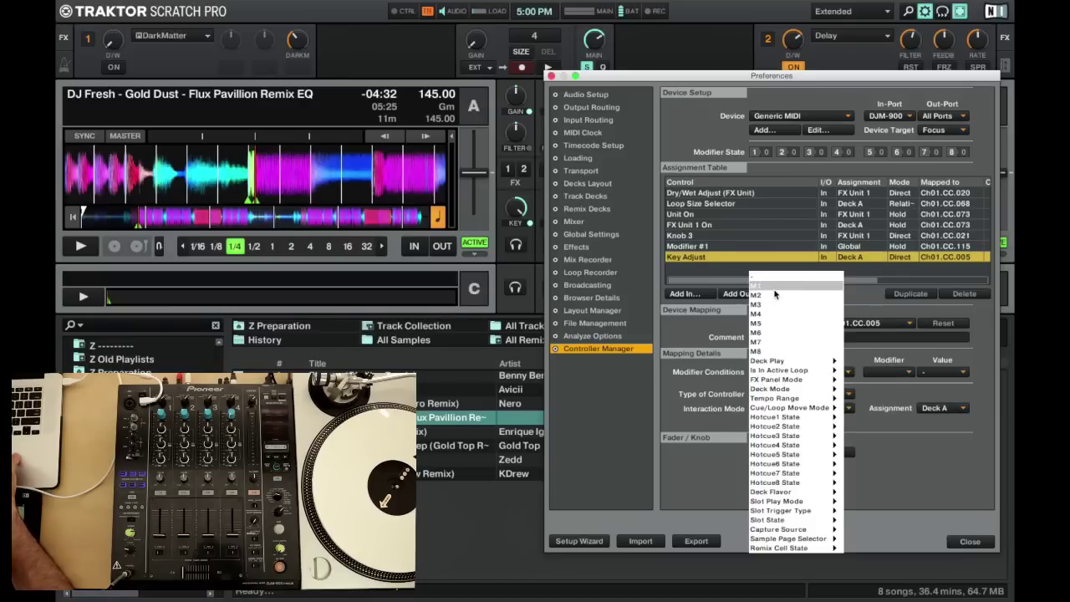
left_click(776, 295)
left_click(818, 378)
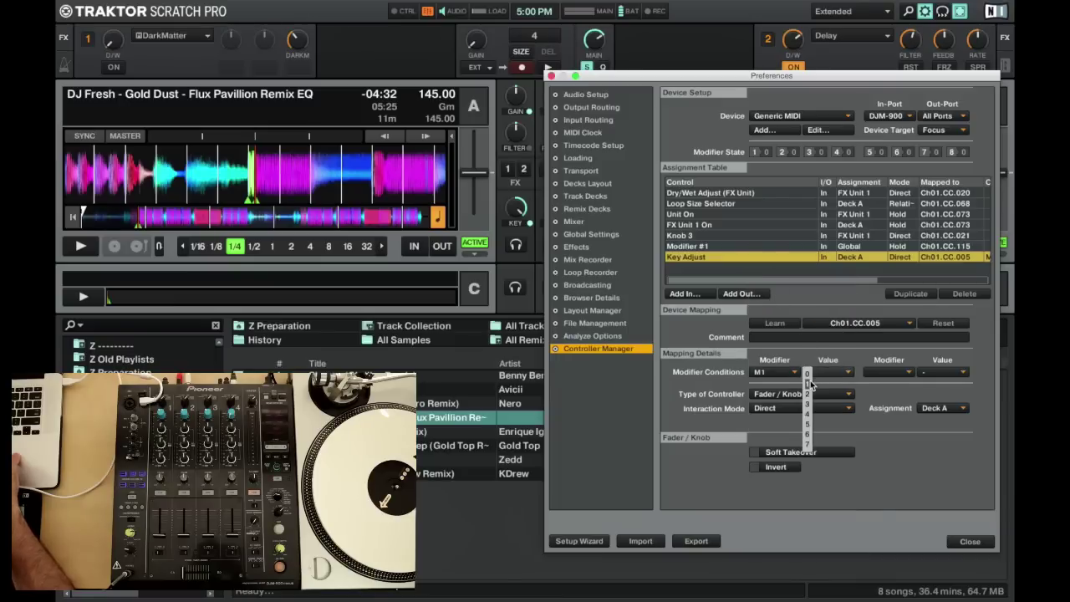
left_click(809, 383)
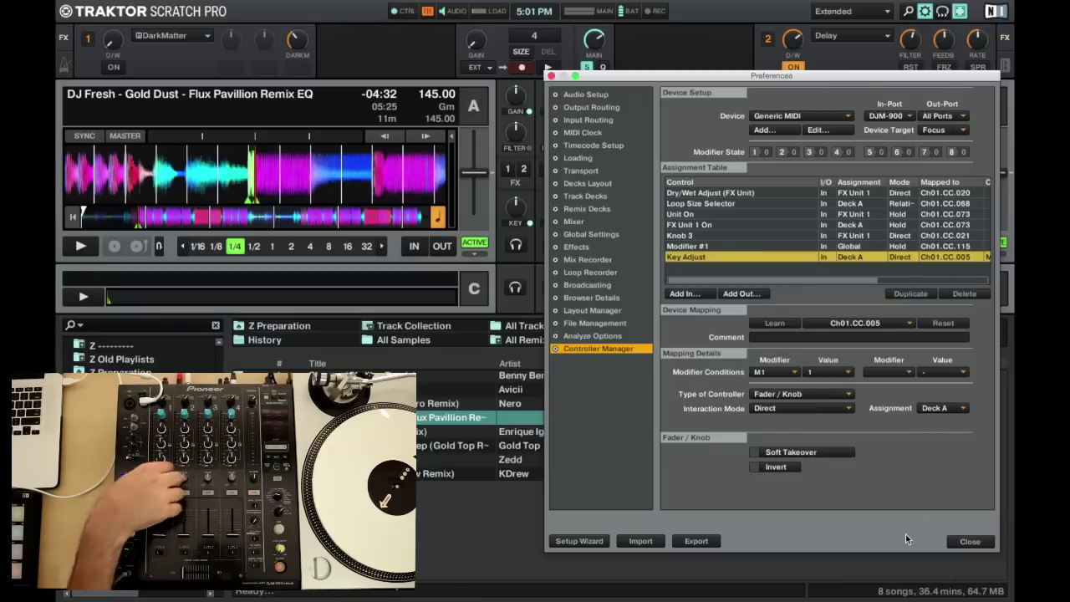
Deselect Key Adjust and show the Loop Size Selector mapping's details
left_click(854, 453)
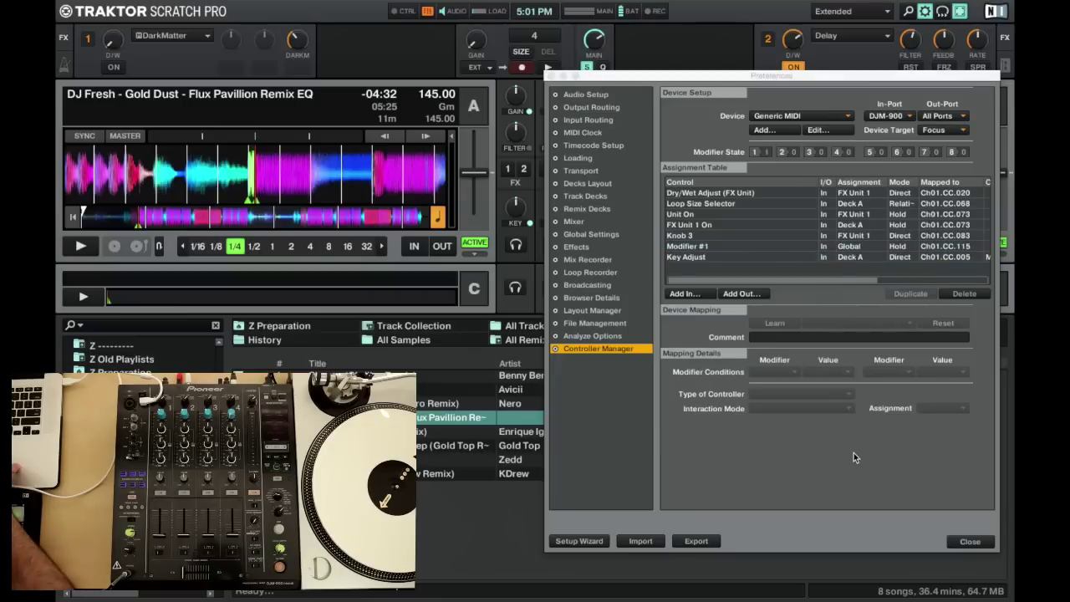
left_click(711, 203)
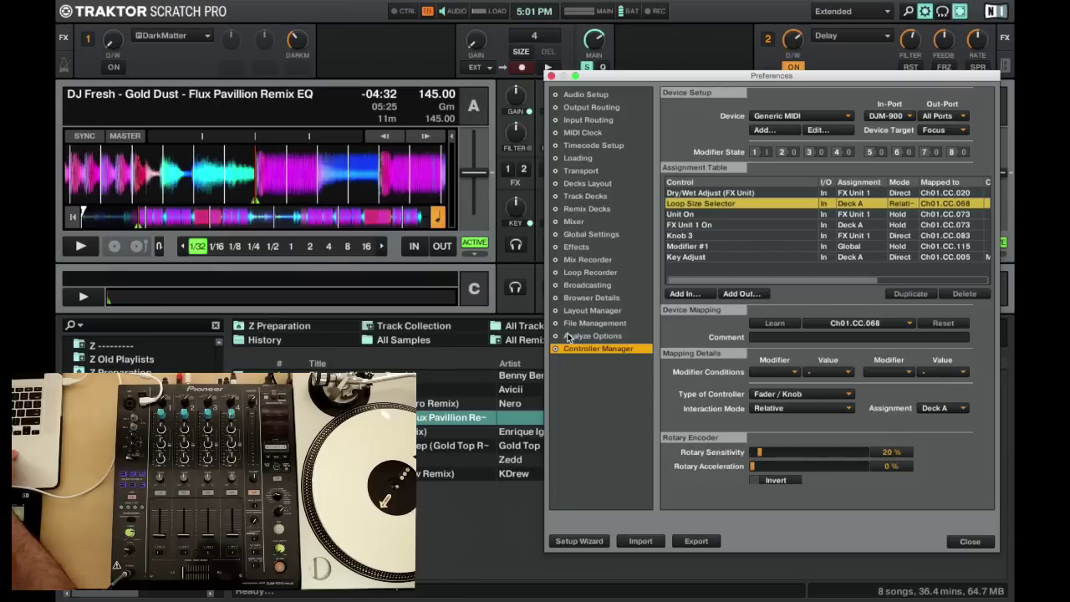
Set rotary sensitivity to 20 % and step Deck A's loop size from 4 up to 32 beats
left_click(326, 249)
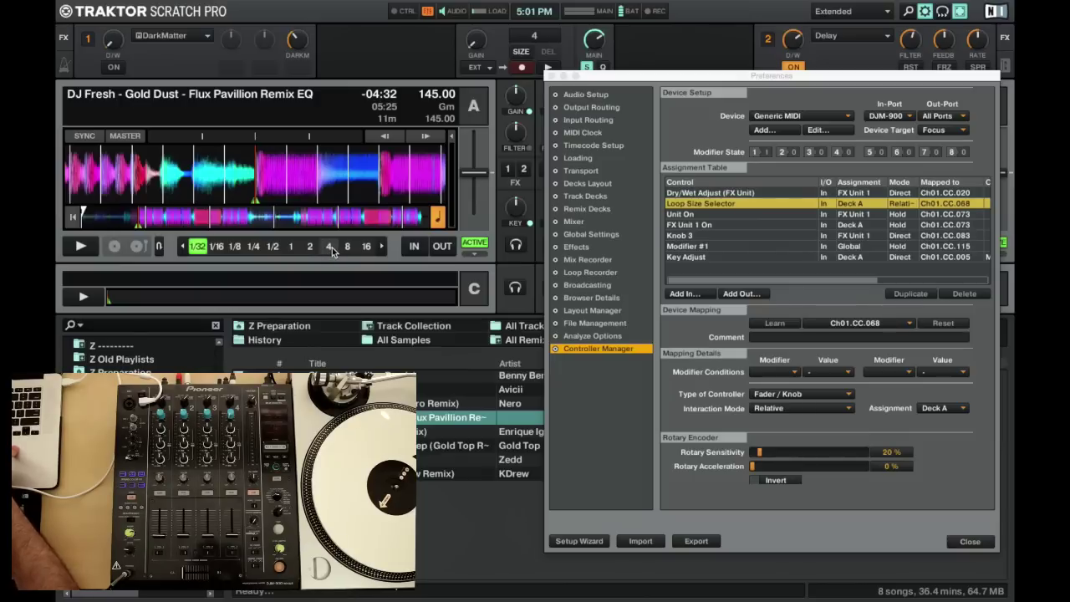
left_click(326, 248)
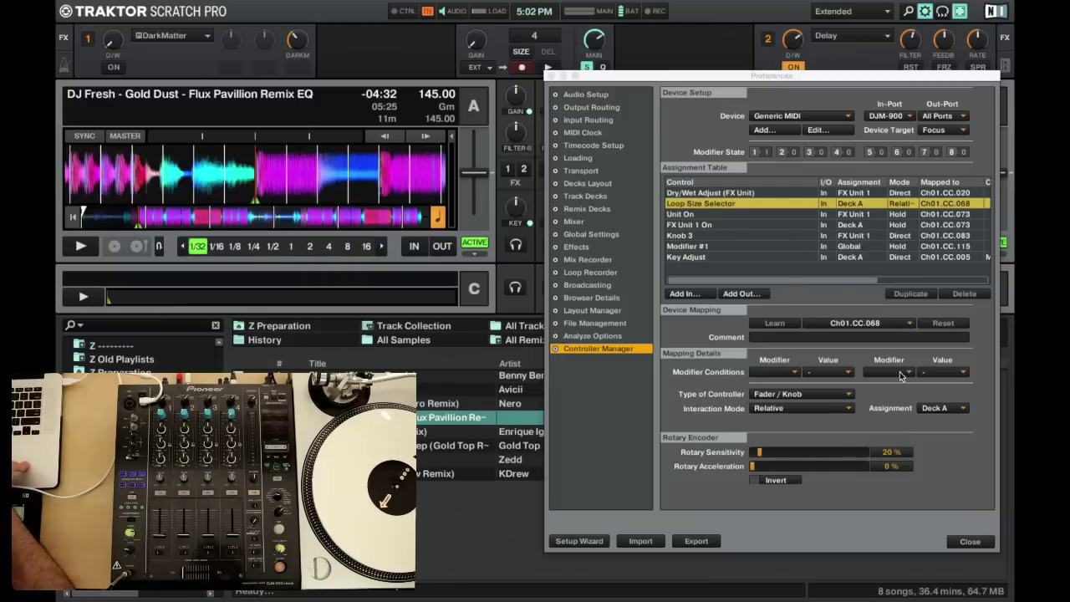
left_click(786, 453)
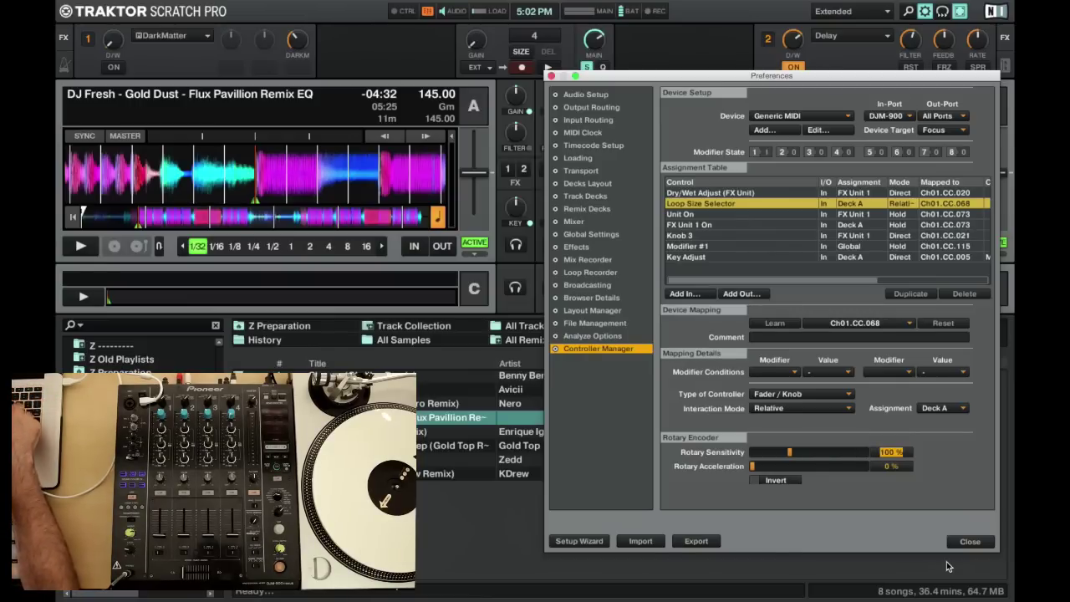
type("20")
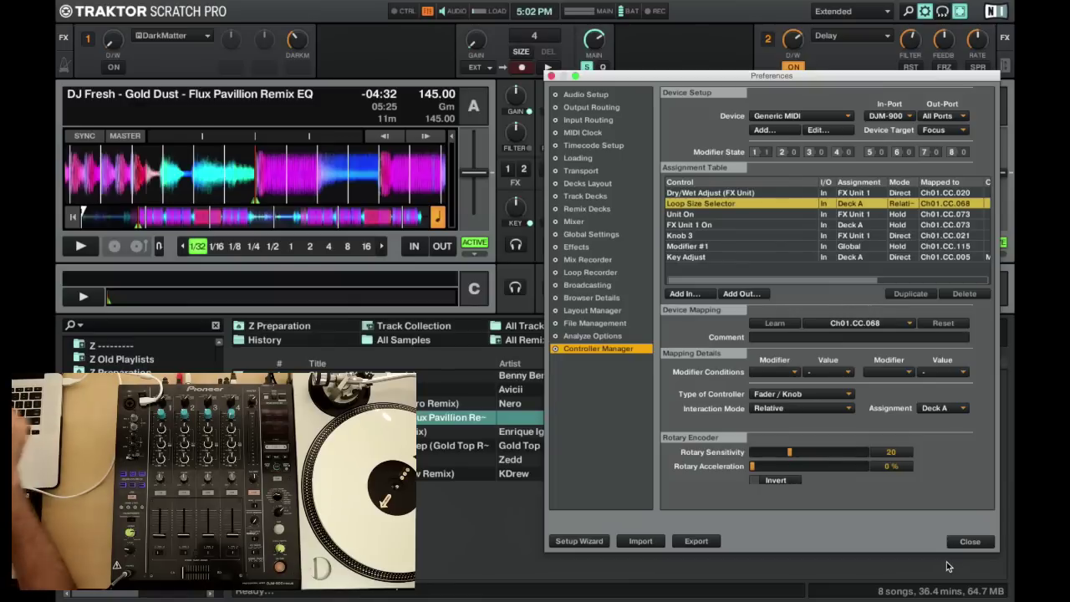
left_click(926, 485)
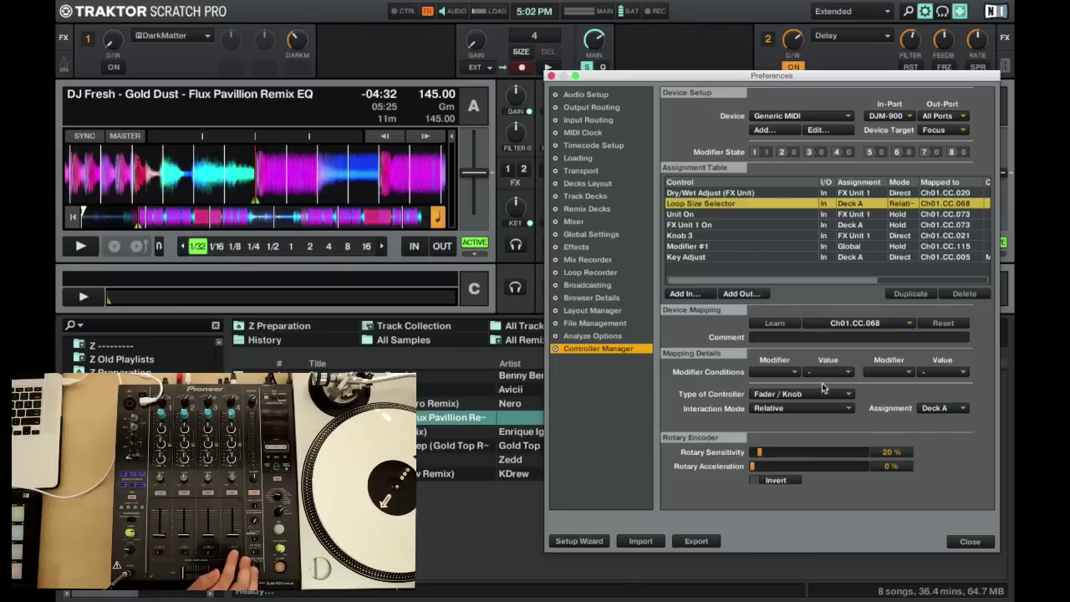
left_click(328, 245)
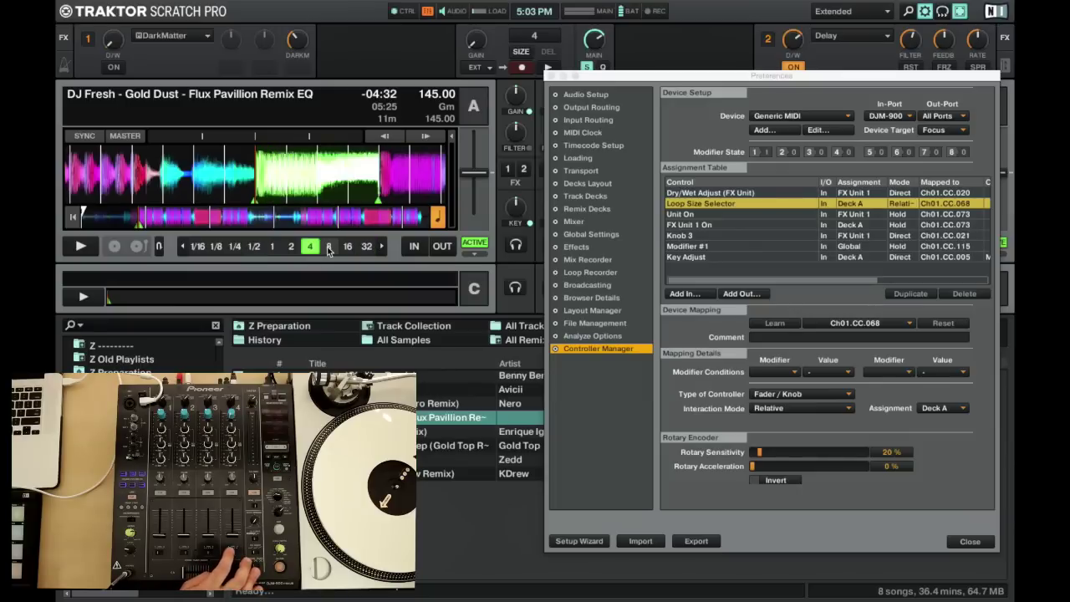
left_click(329, 247)
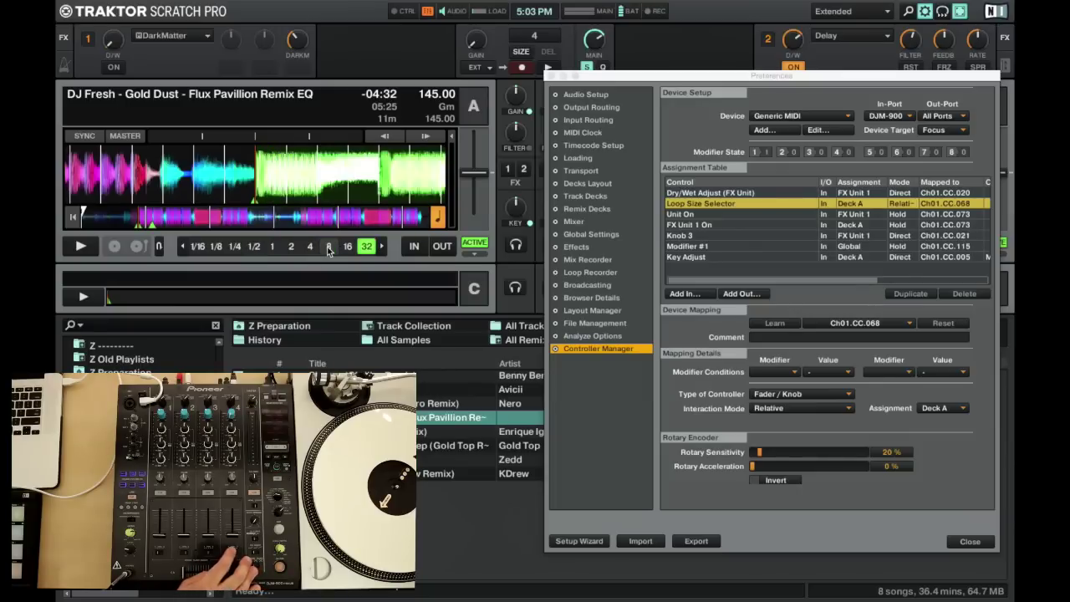